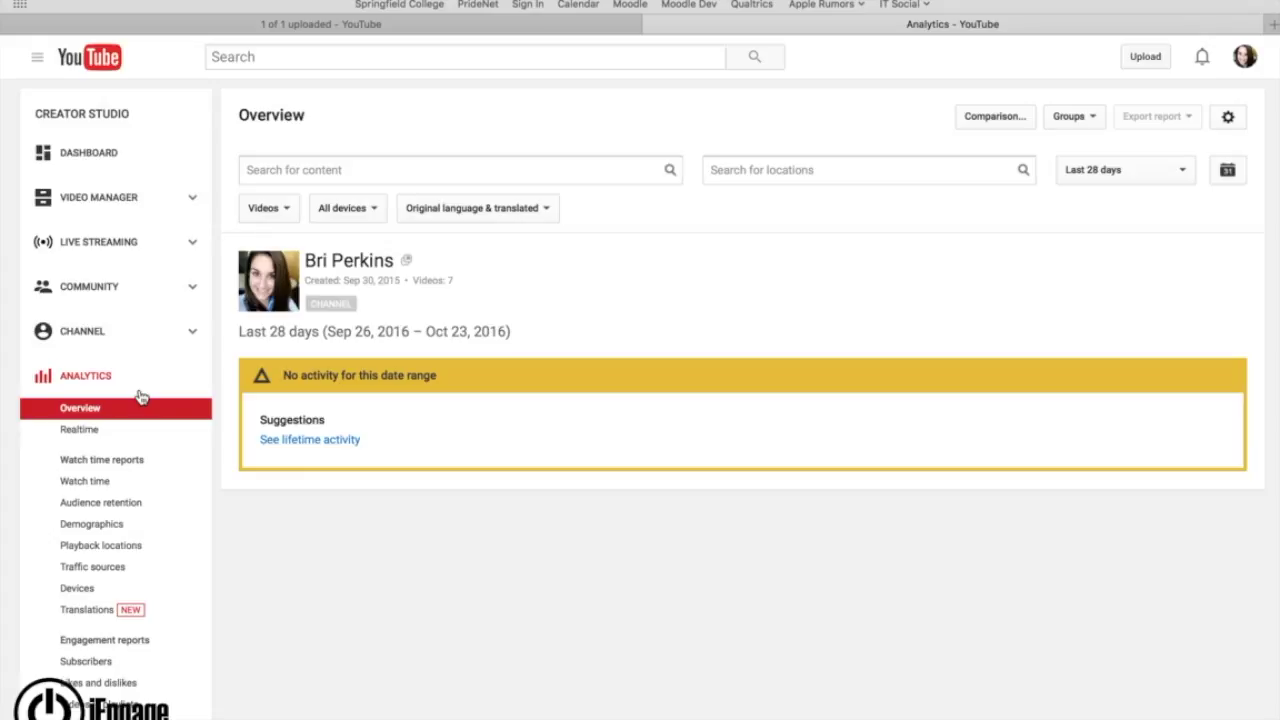
Look over the list of Analytics reports and examine the iEngage channel's watch time, view duration, views and engagement charts
scroll(171, 560, down, 3)
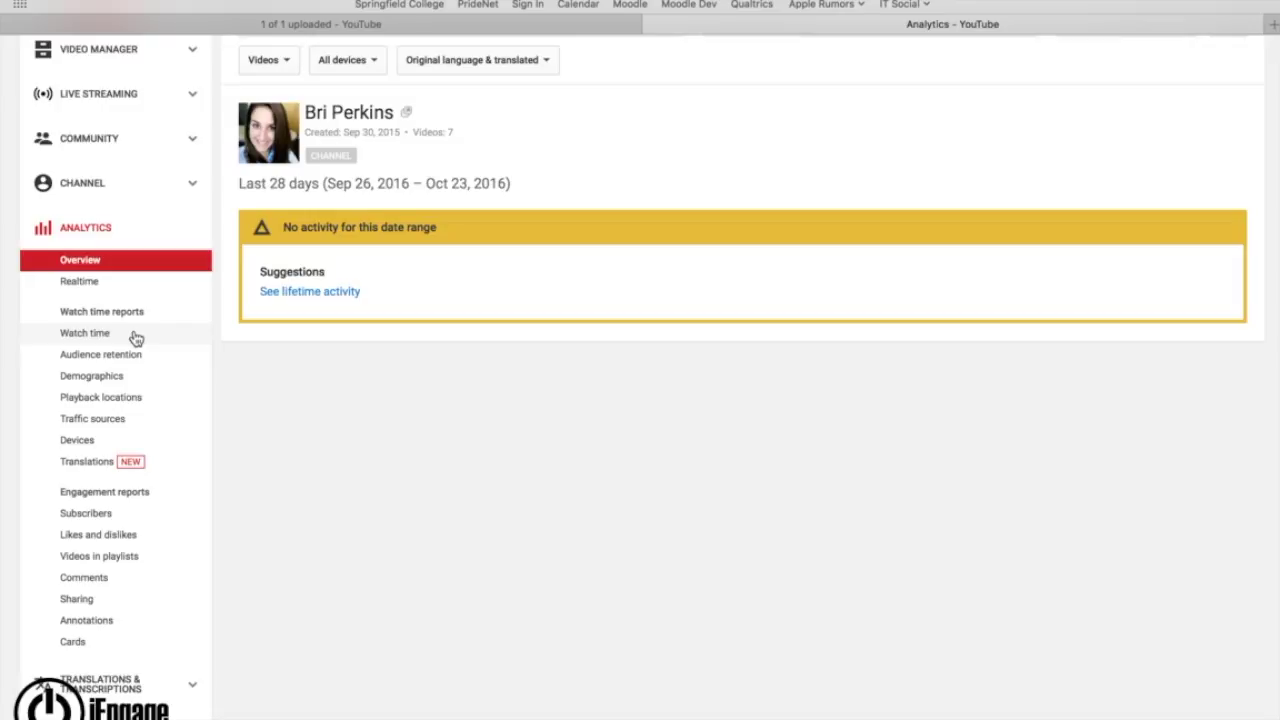
click(136, 338)
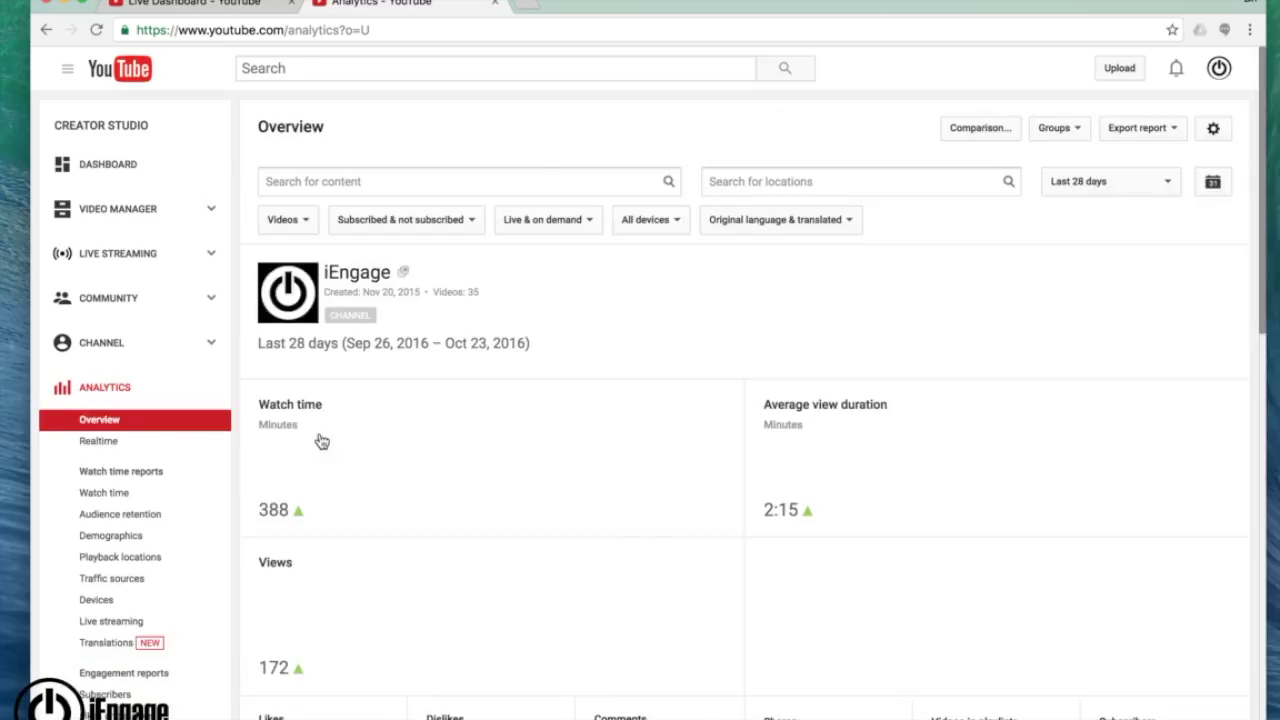
scroll(431, 467, down, 1)
scroll(431, 467, down, 2)
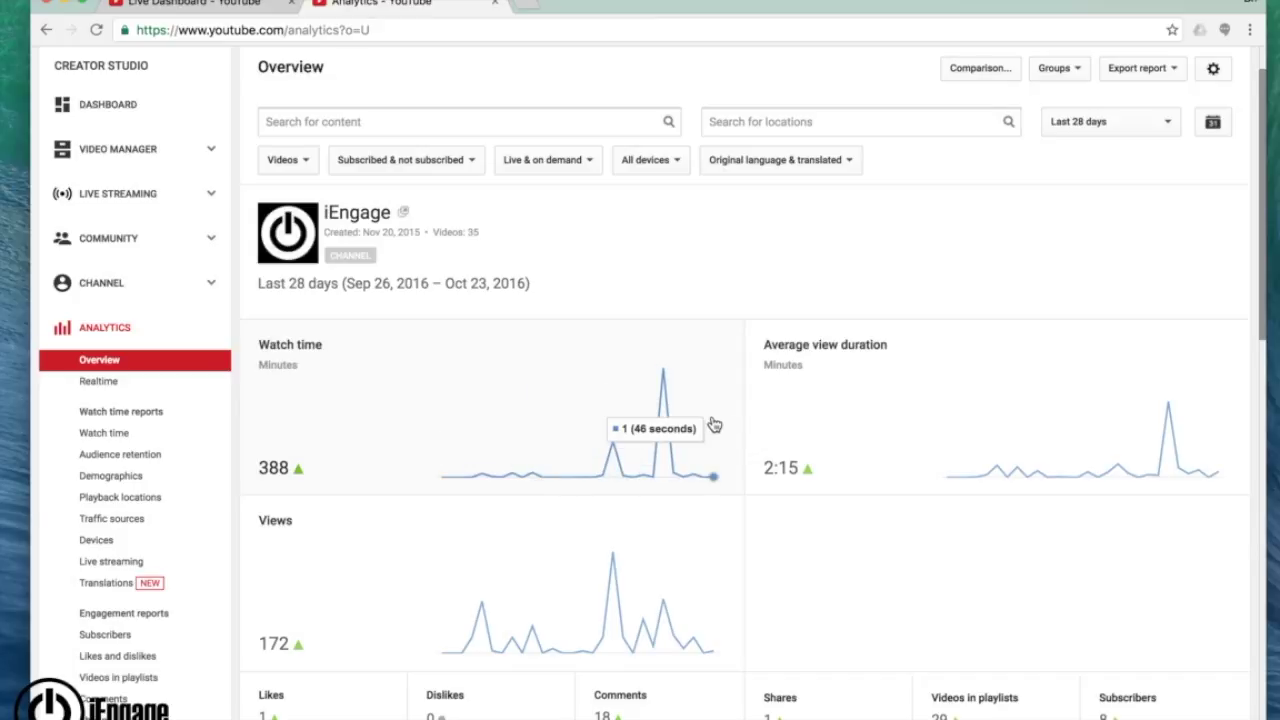
scroll(711, 420, down, 3)
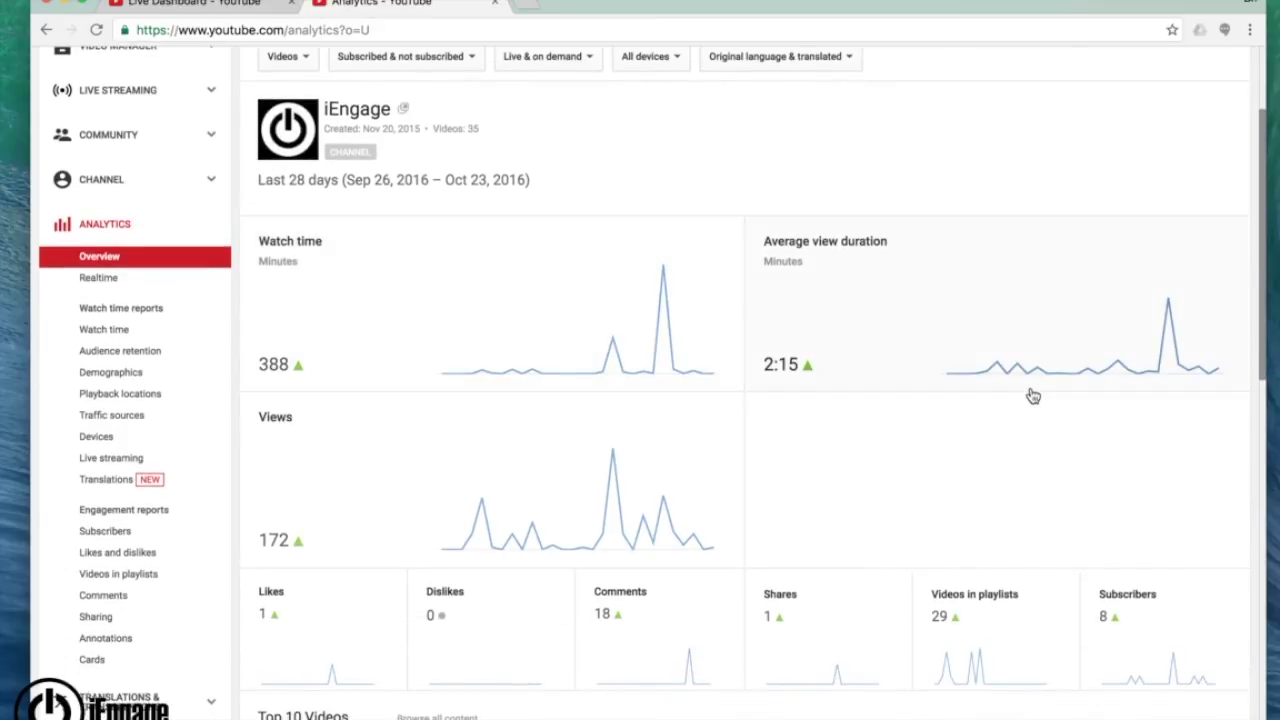
mouse_move(858, 355)
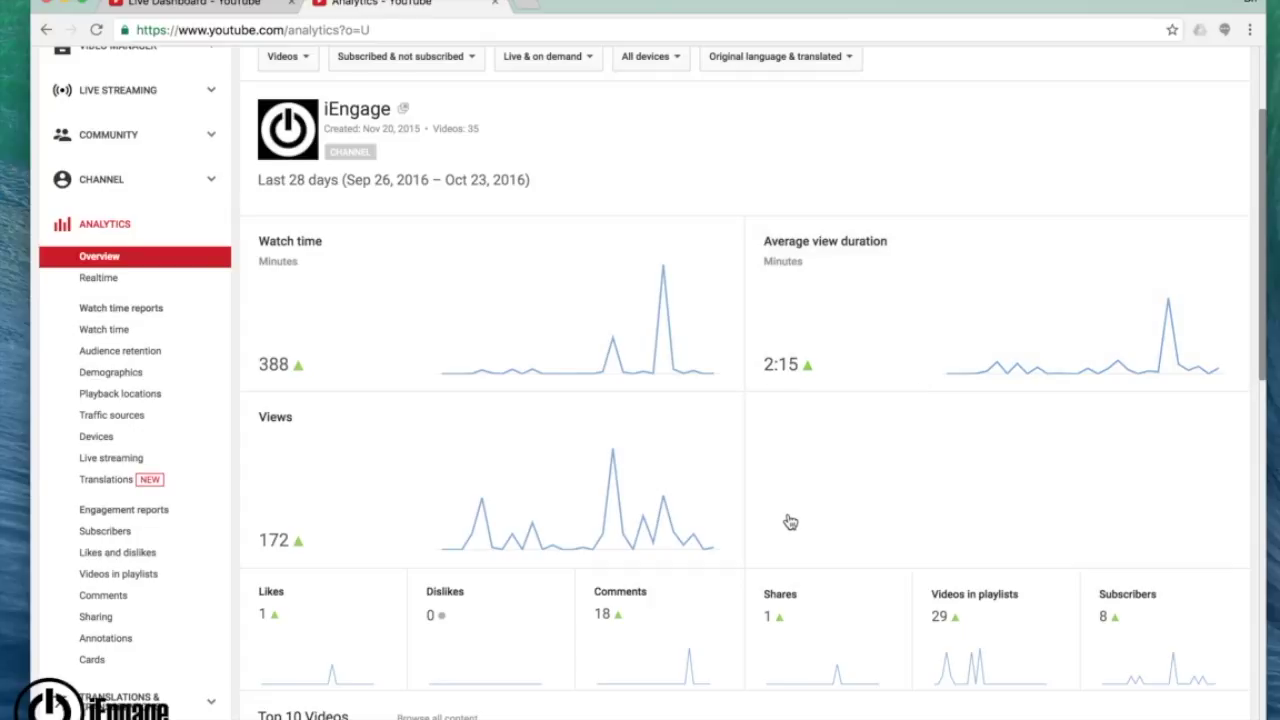
mouse_move(702, 668)
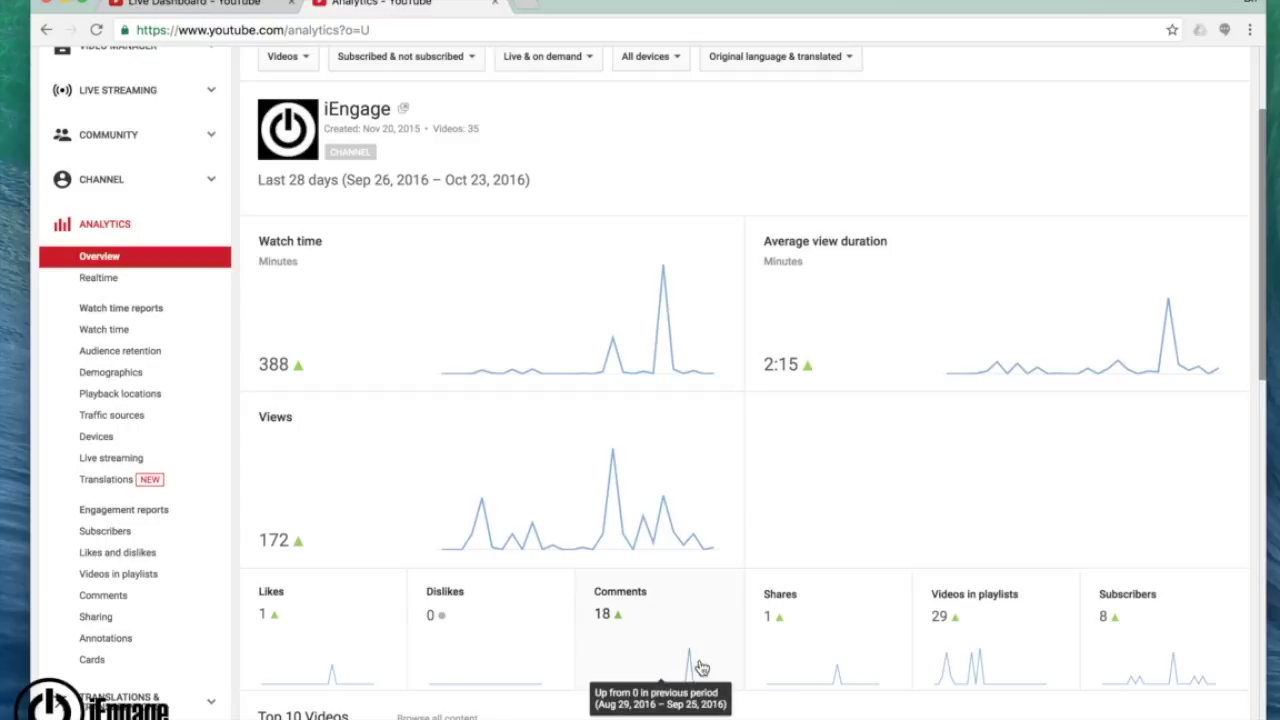
Examine the overview's top 10 videos, geographies, gender, traffic sources and playback locations for the last 28 days
scroll(702, 668, down, 6)
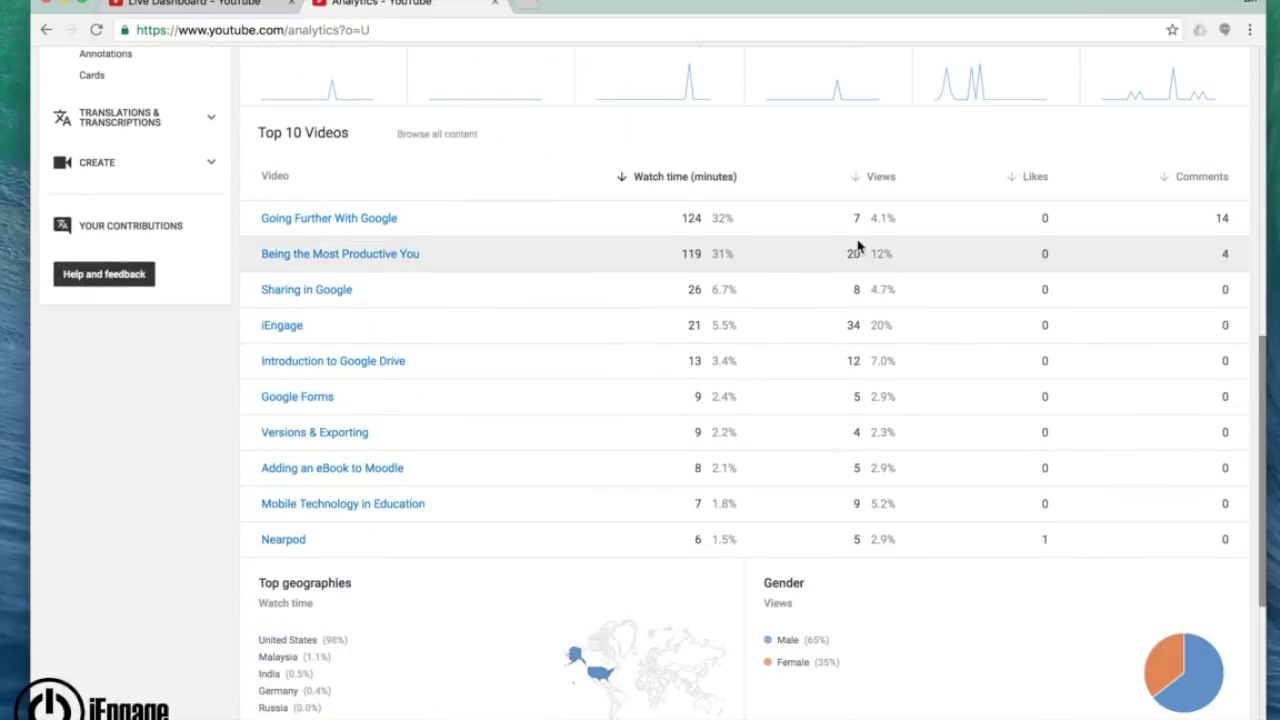
scroll(855, 246, down, 3)
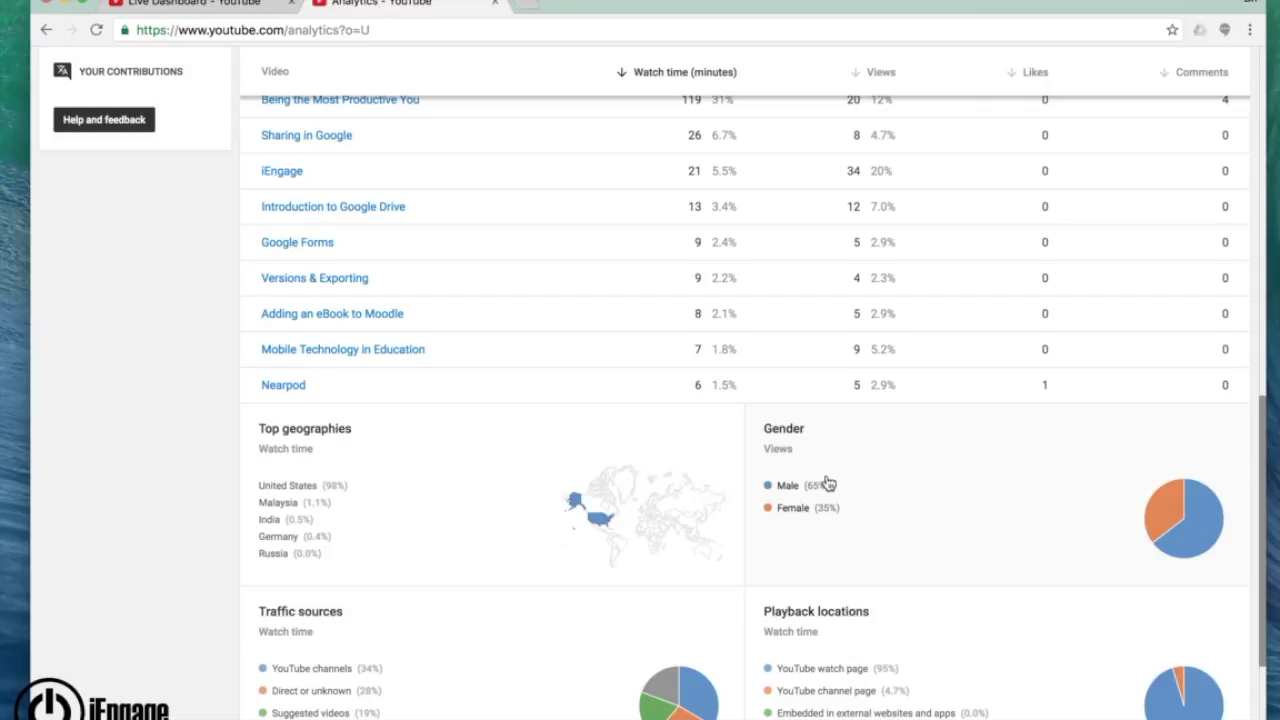
scroll(829, 528, down, 1)
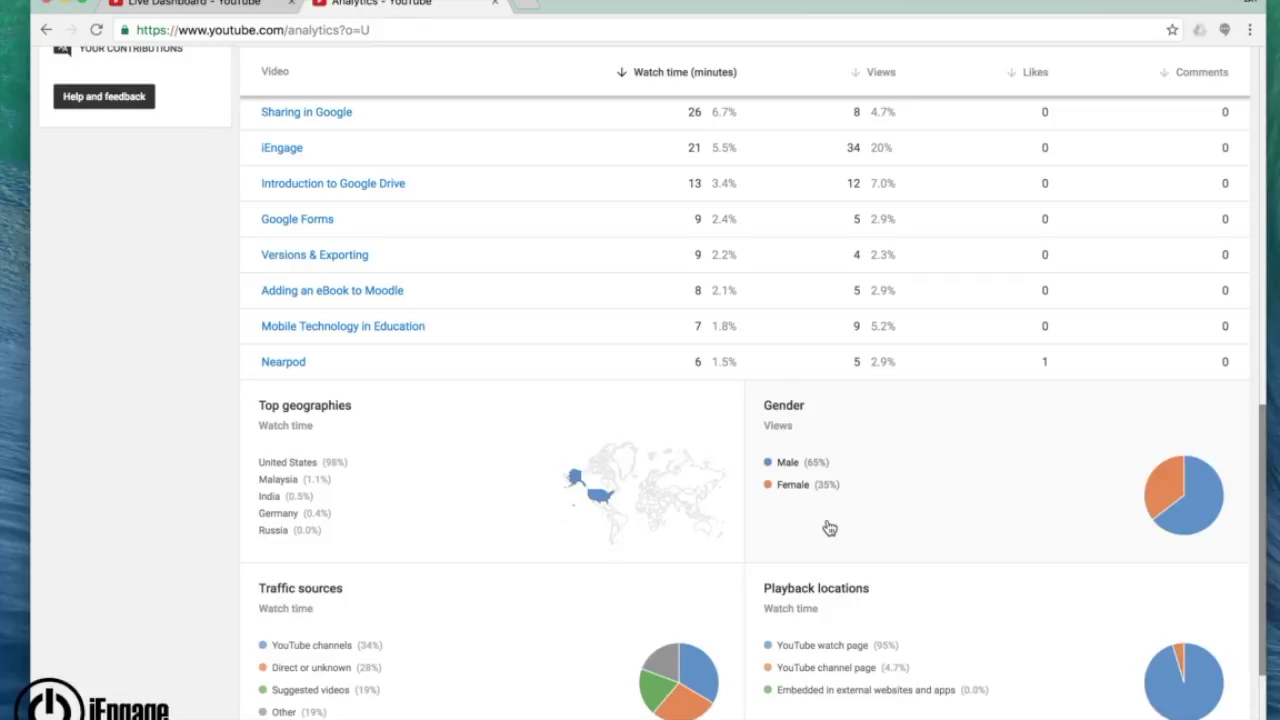
scroll(829, 528, down, 4)
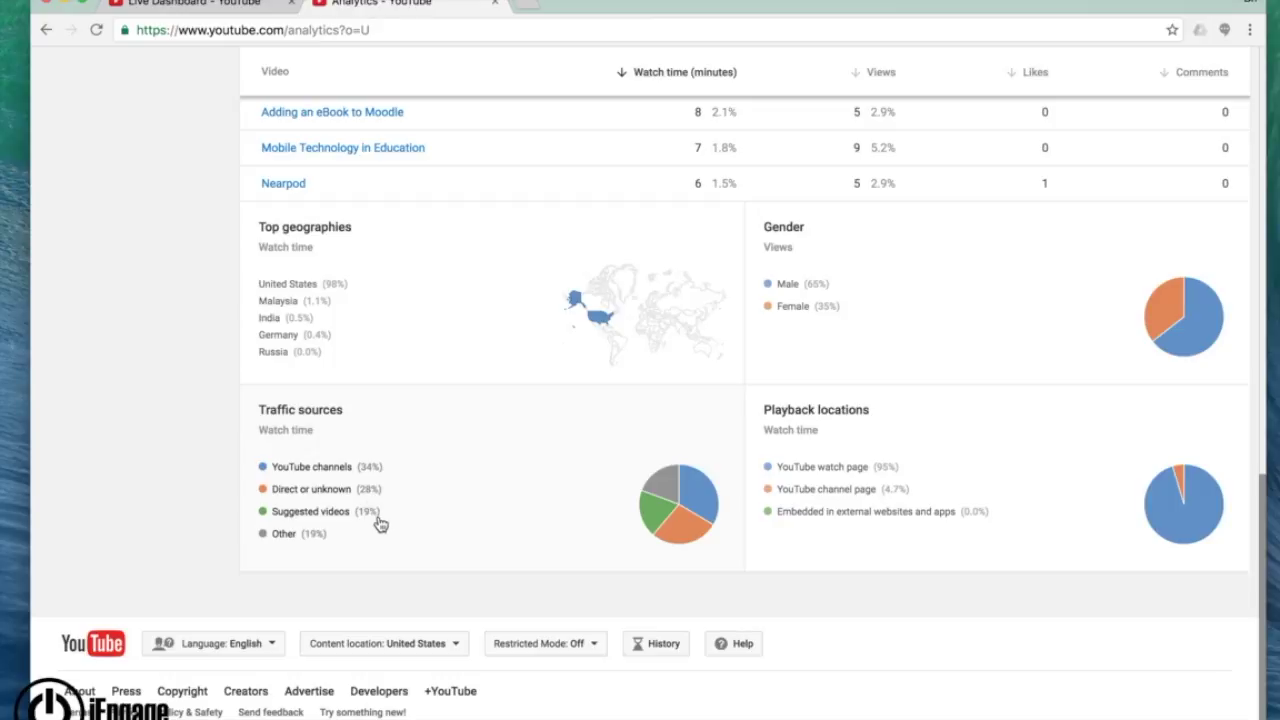
scroll(380, 517, up, 8)
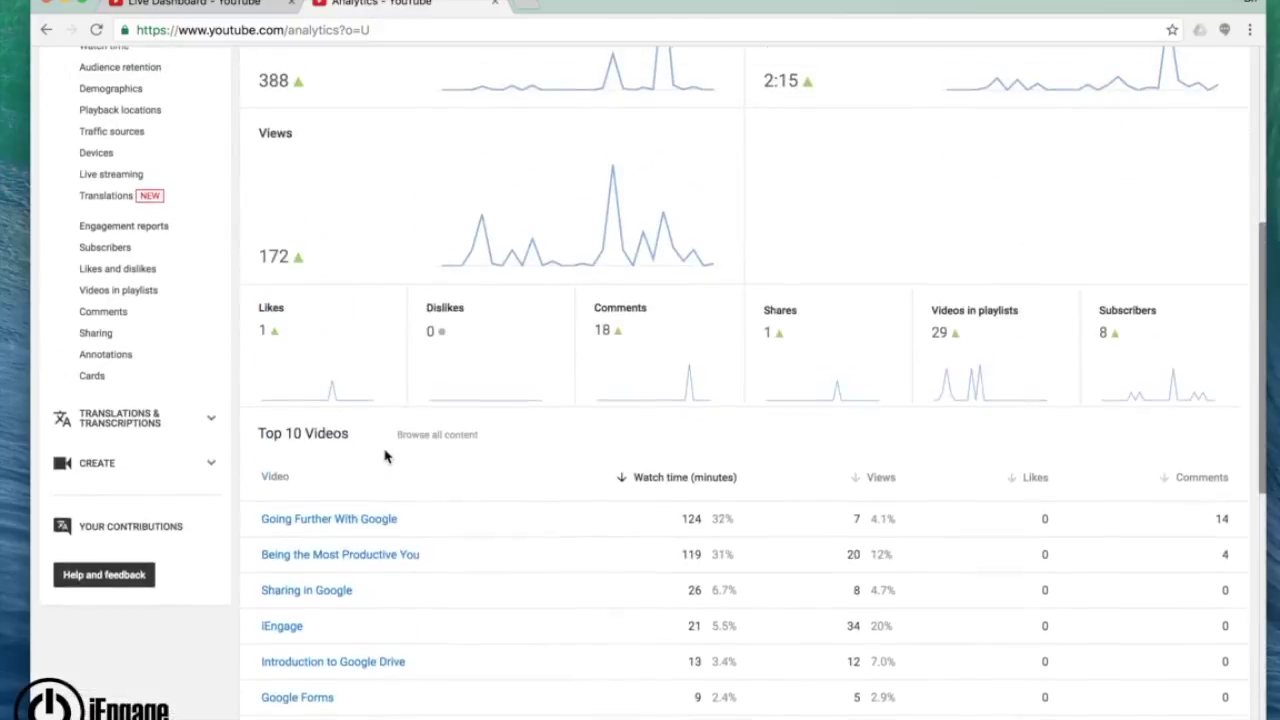
scroll(385, 480, up, 4)
scroll(383, 480, down, 2)
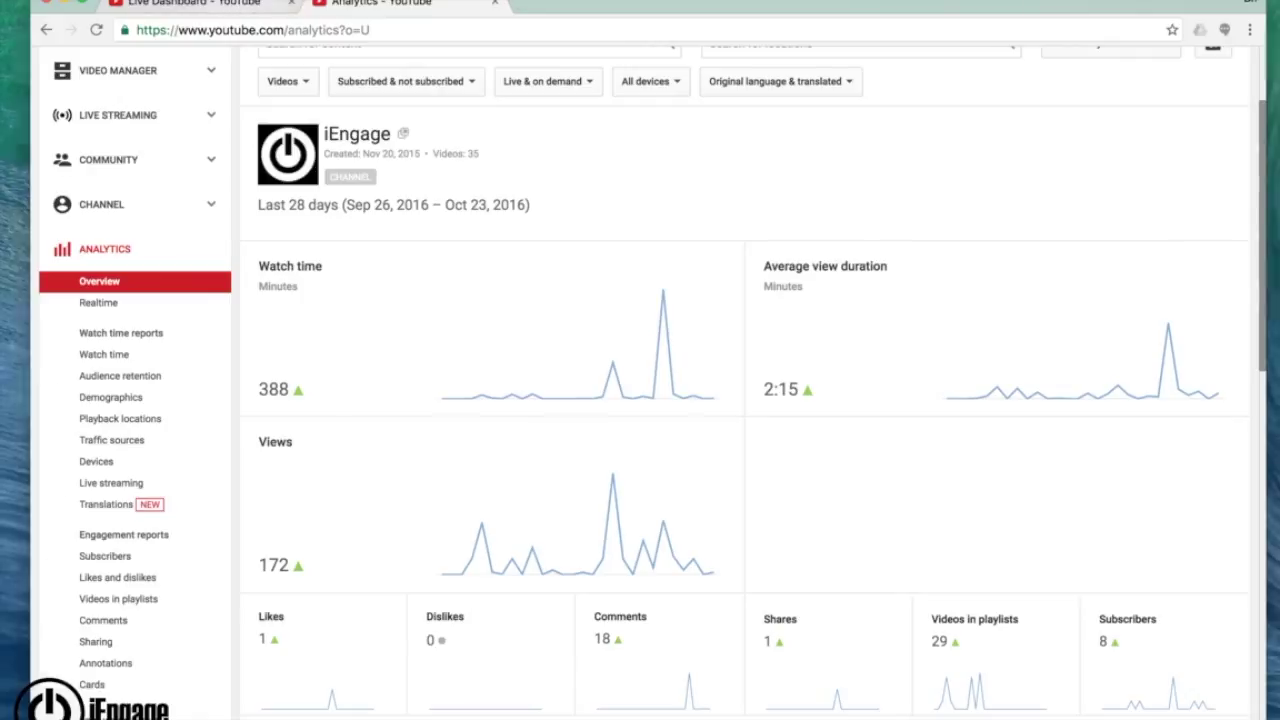
Close the Live Dashboard page and examine the channel's Watch time report, including its daily chart and per-video table
click(291, 2)
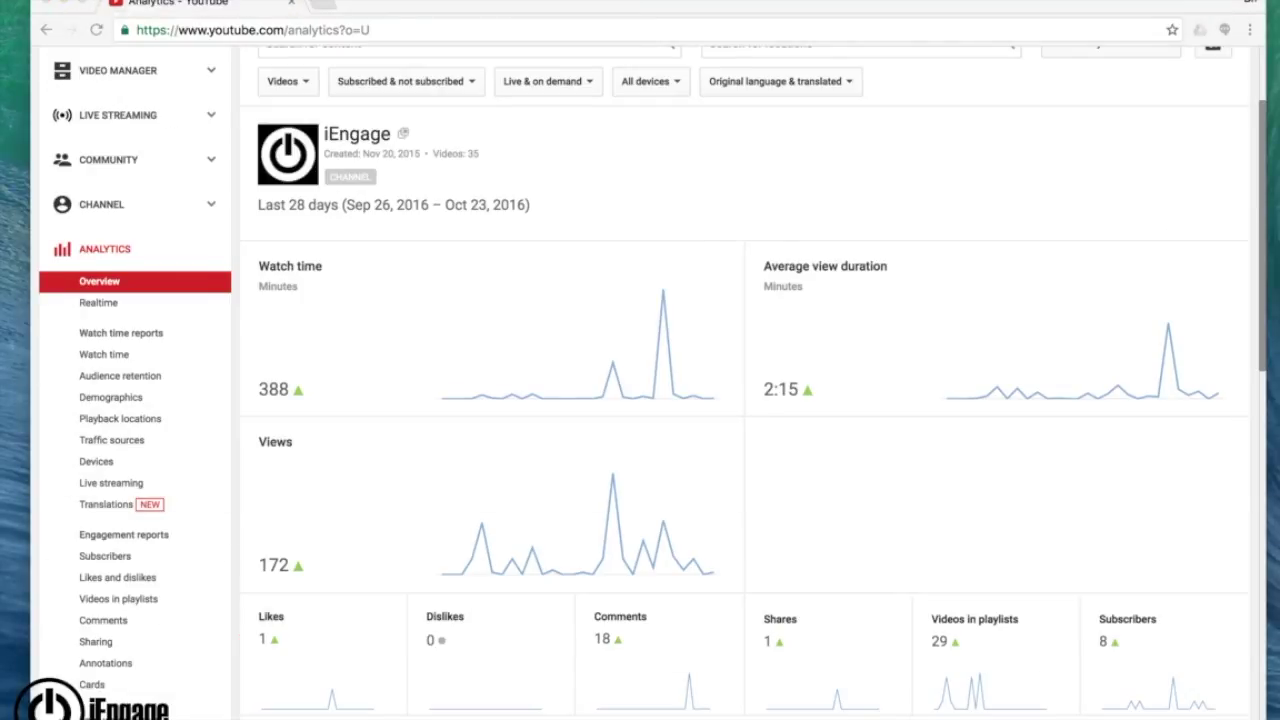
click(114, 362)
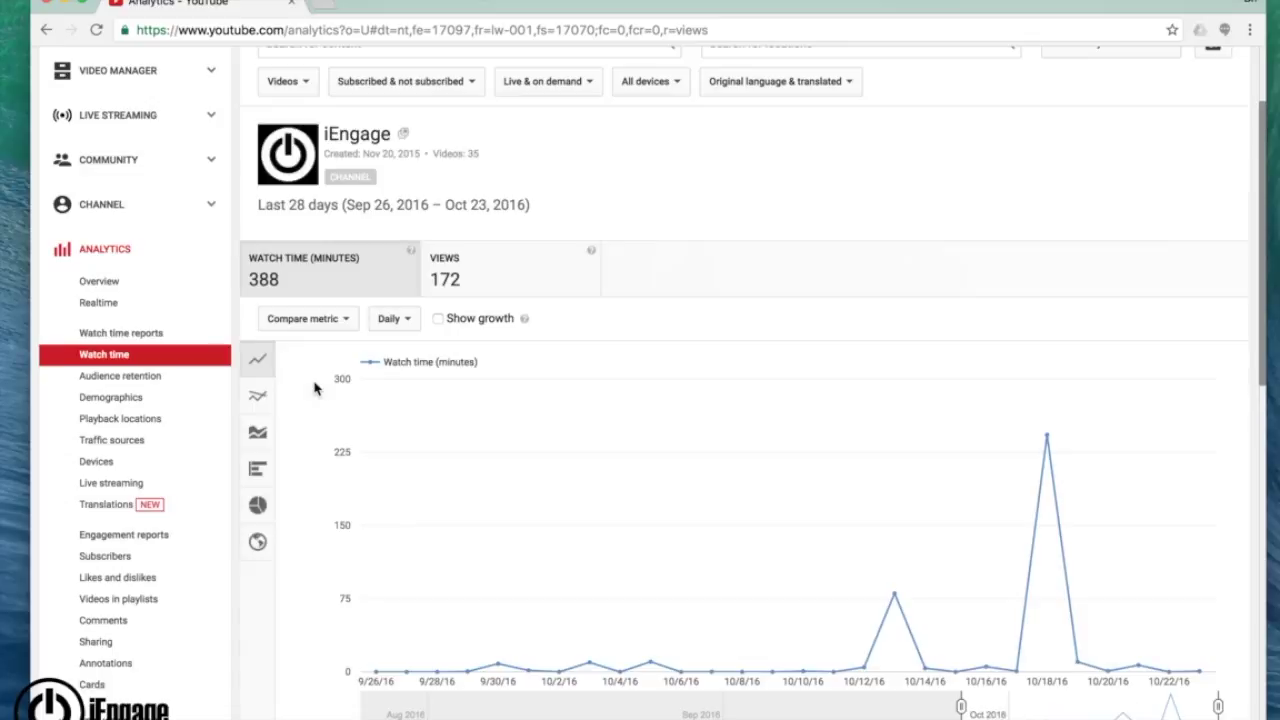
scroll(566, 486, down, 3)
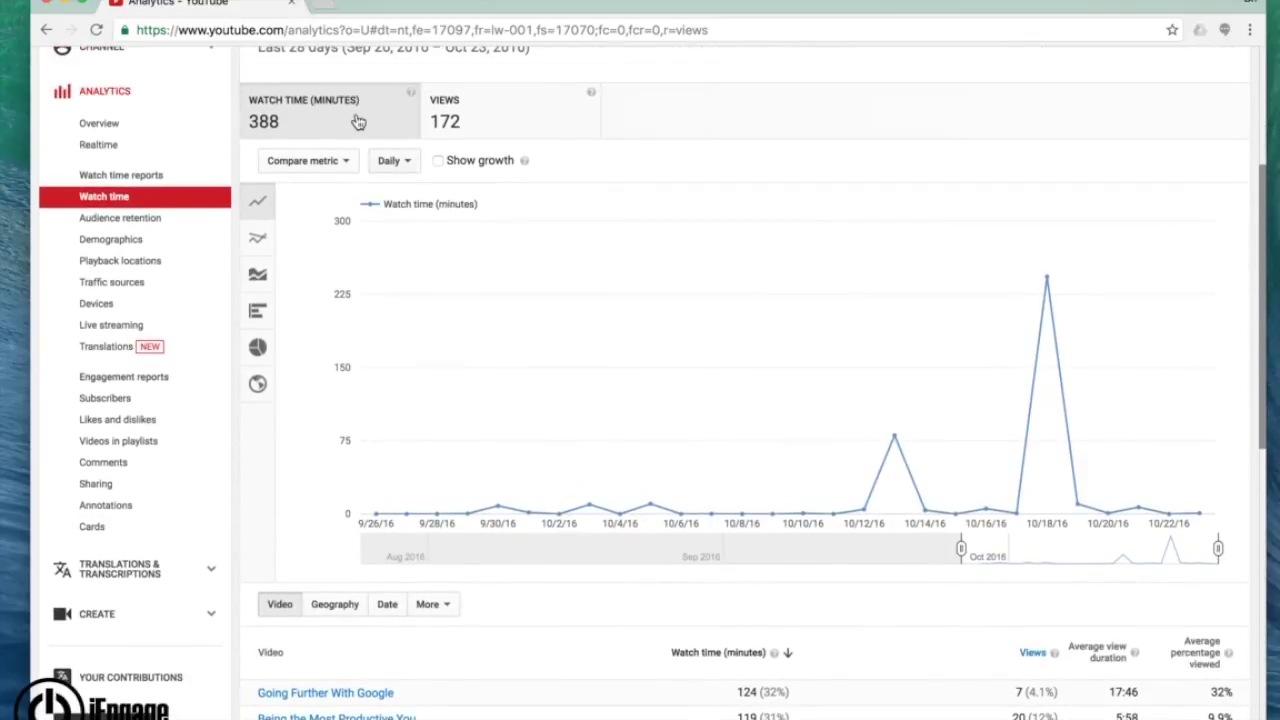
scroll(532, 457, down, 3)
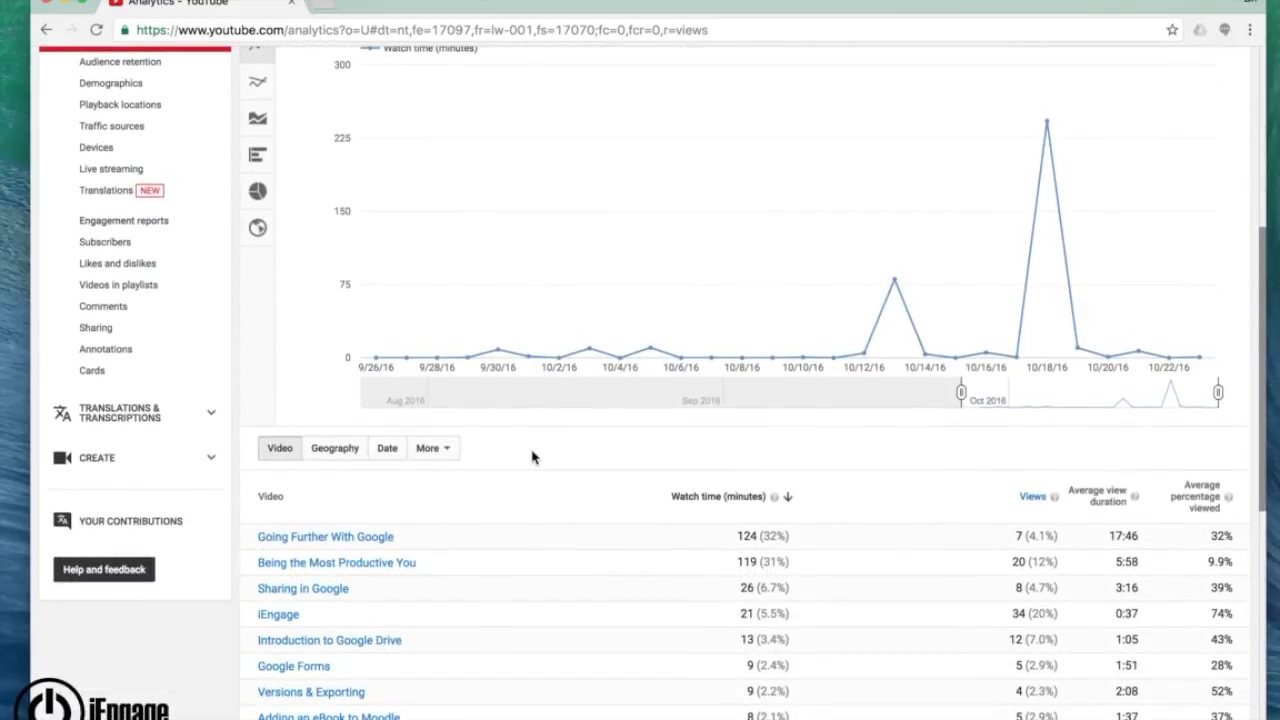
Open the watch time details for the video "Going Further With Google" and review its chart and geography breakdown
click(351, 540)
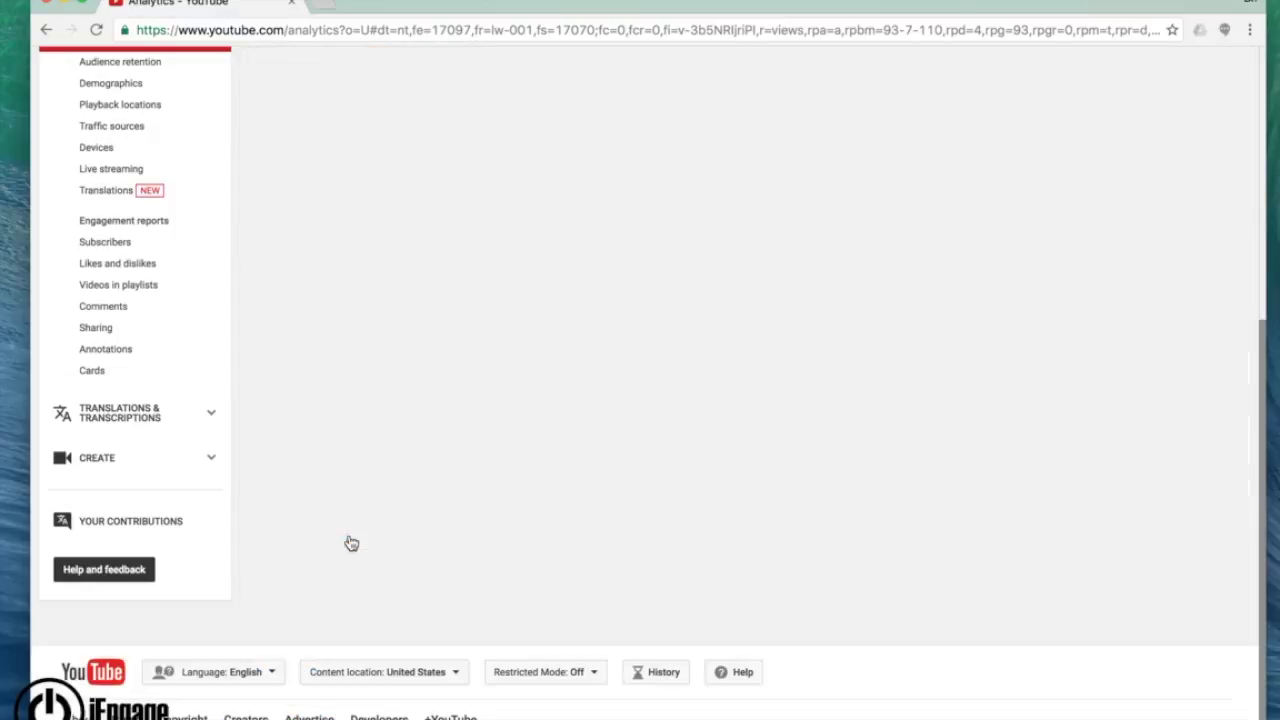
scroll(600, 460, up, 3)
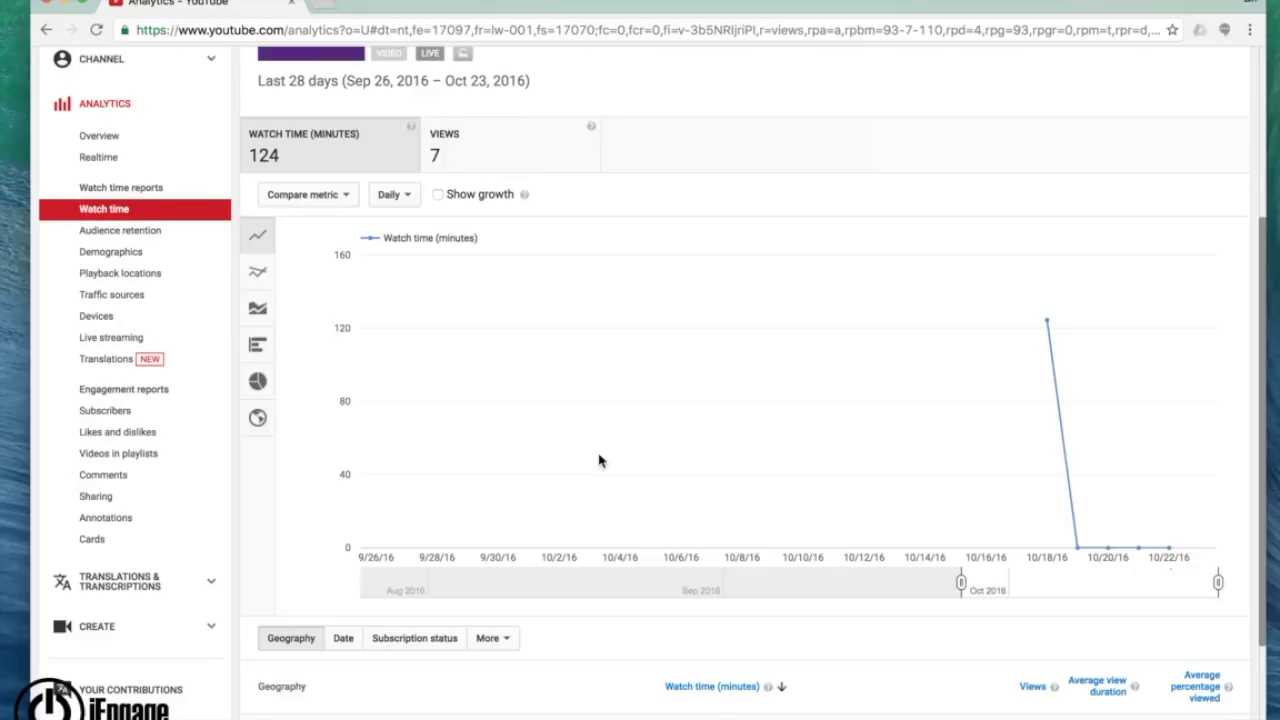
scroll(600, 460, down, 1)
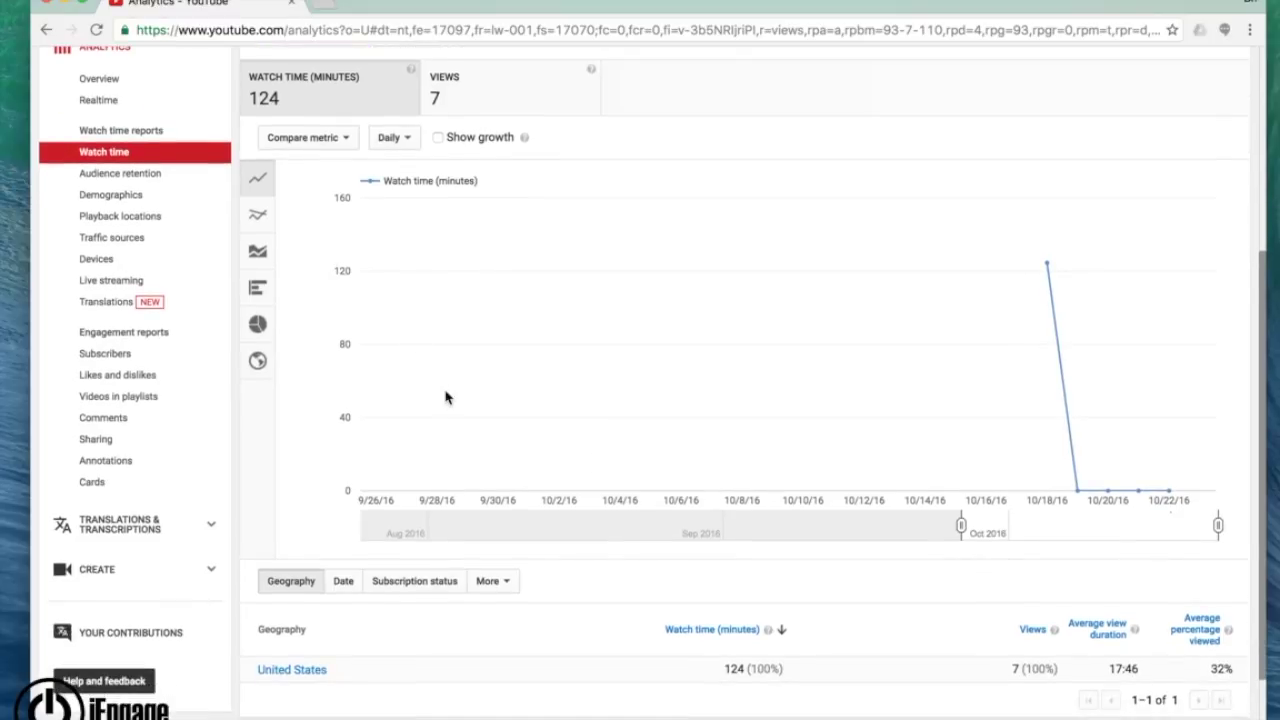
scroll(446, 397, down, 2)
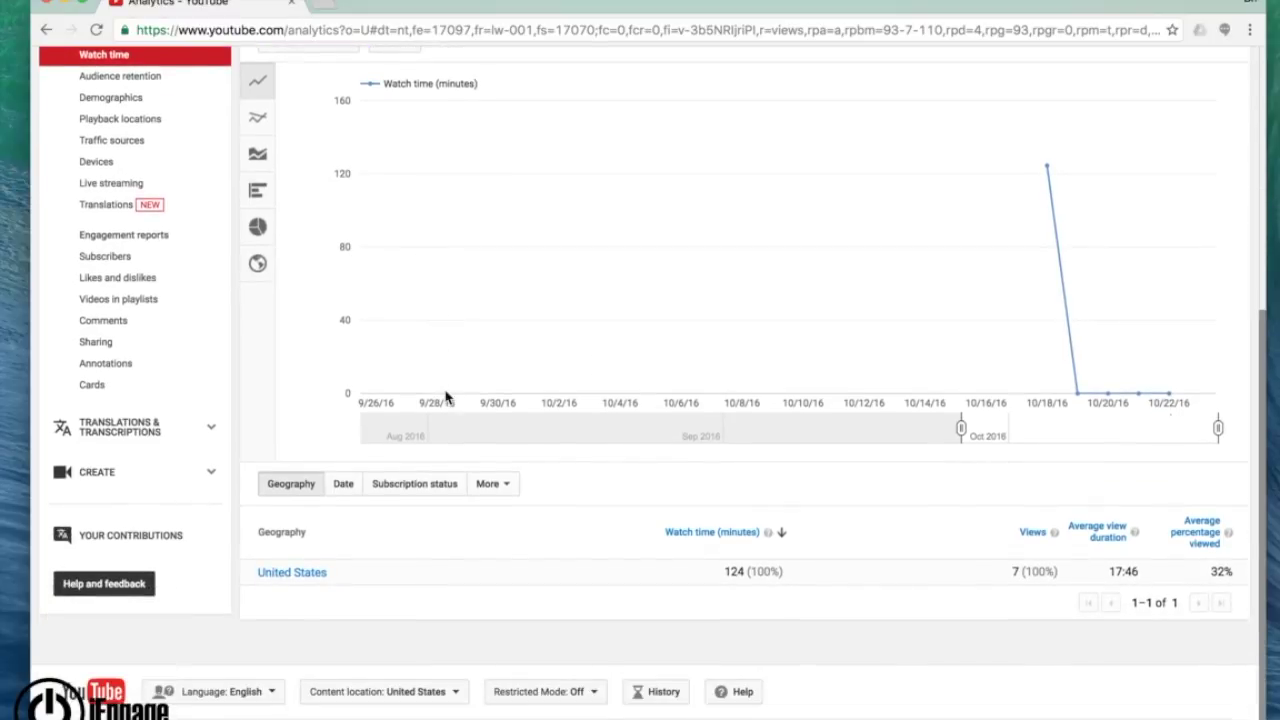
scroll(446, 397, up, 1)
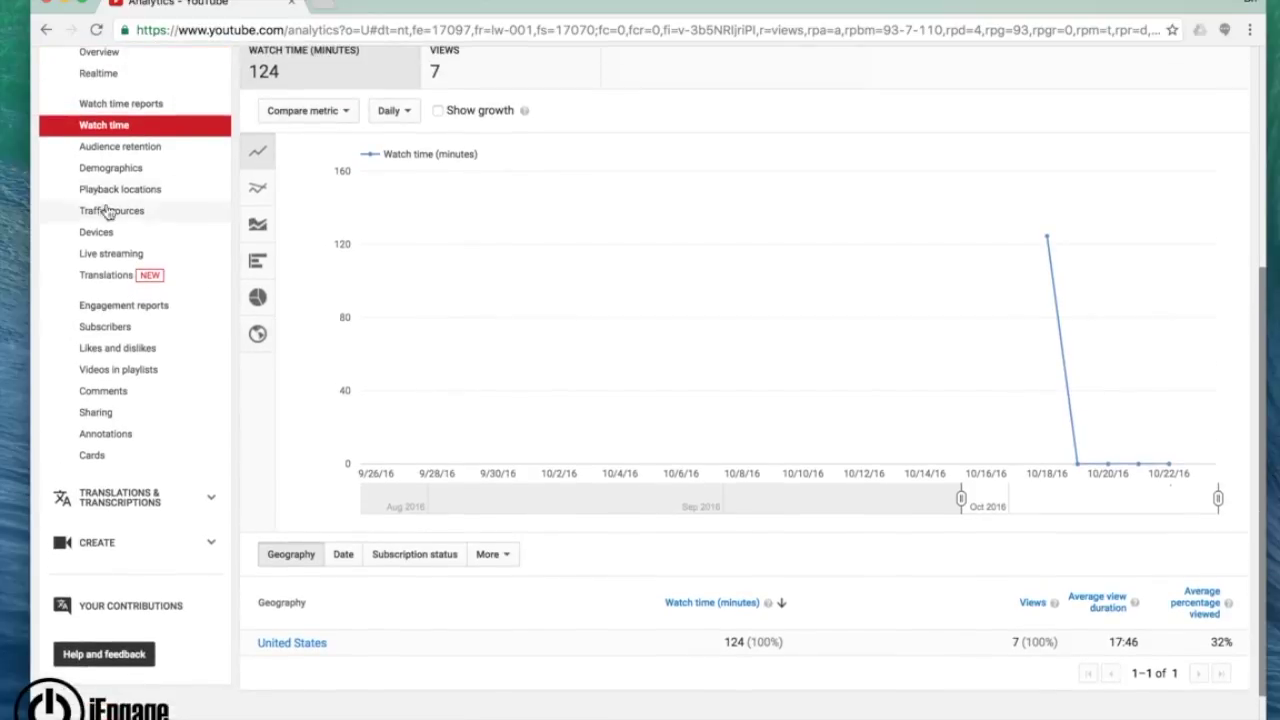
Open the video's Audience retention report and examine its average view duration and average percentage viewed
click(120, 150)
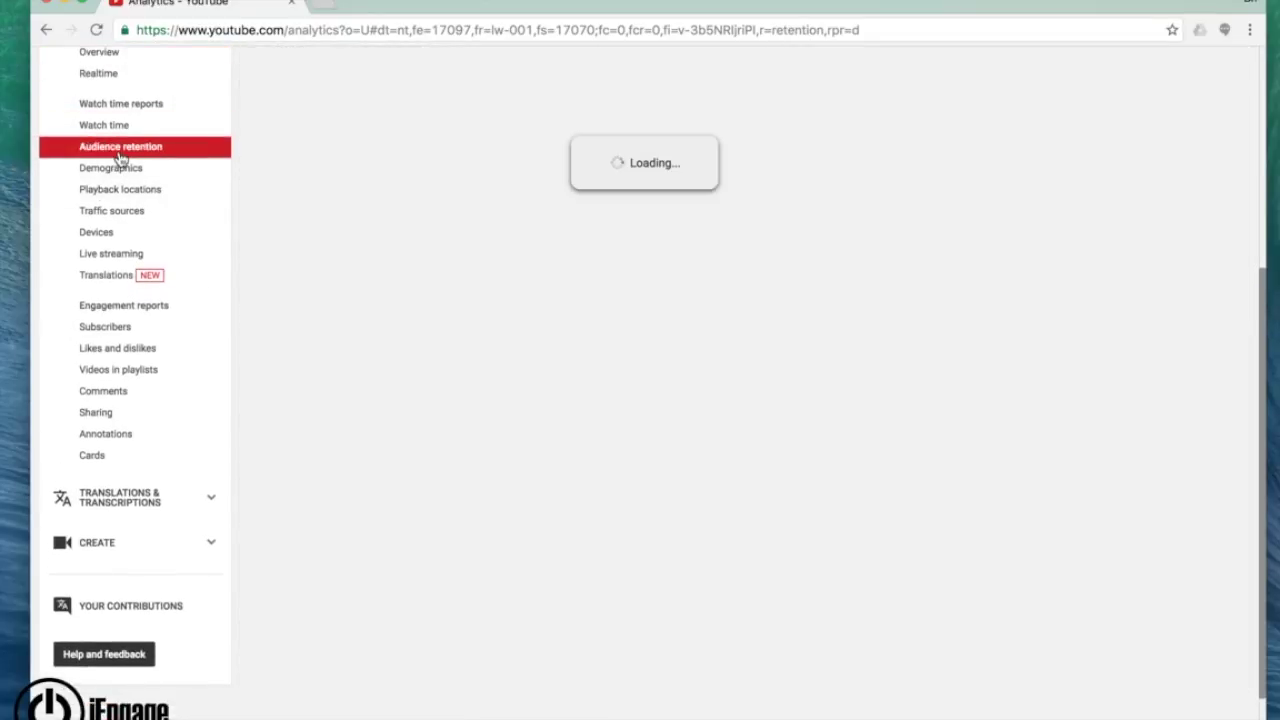
scroll(548, 420, down, 2)
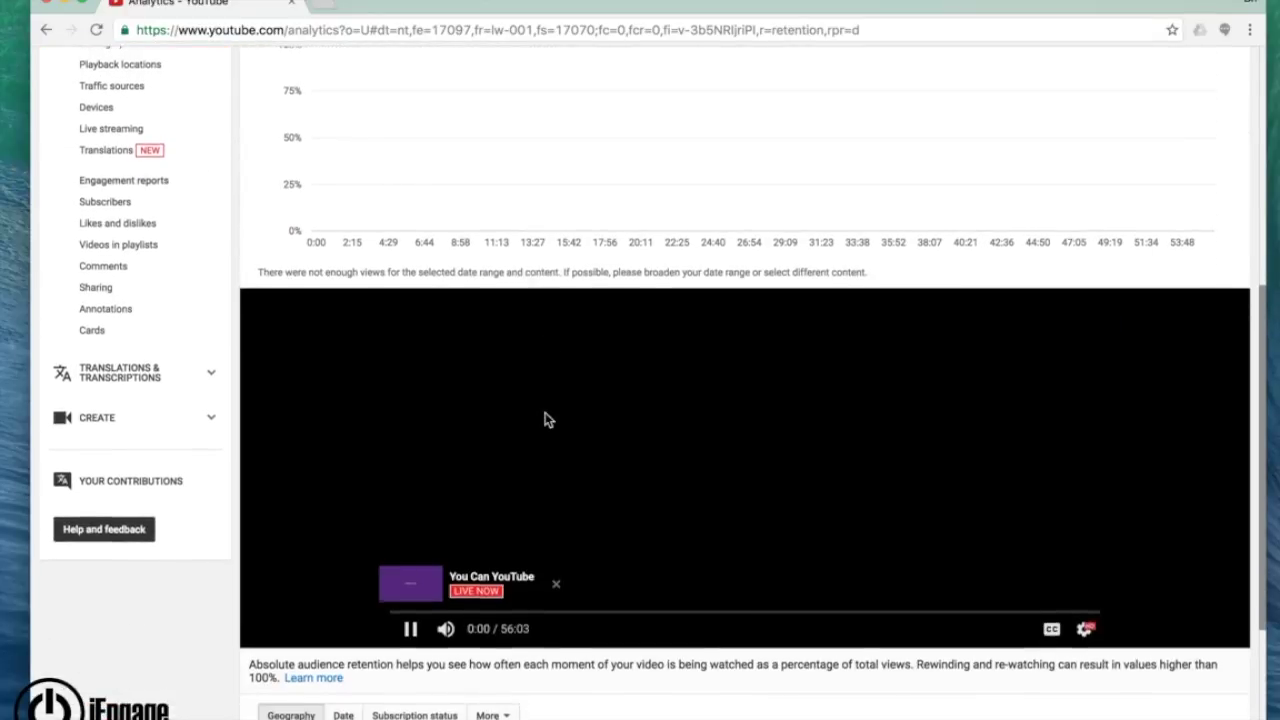
scroll(545, 420, up, 4)
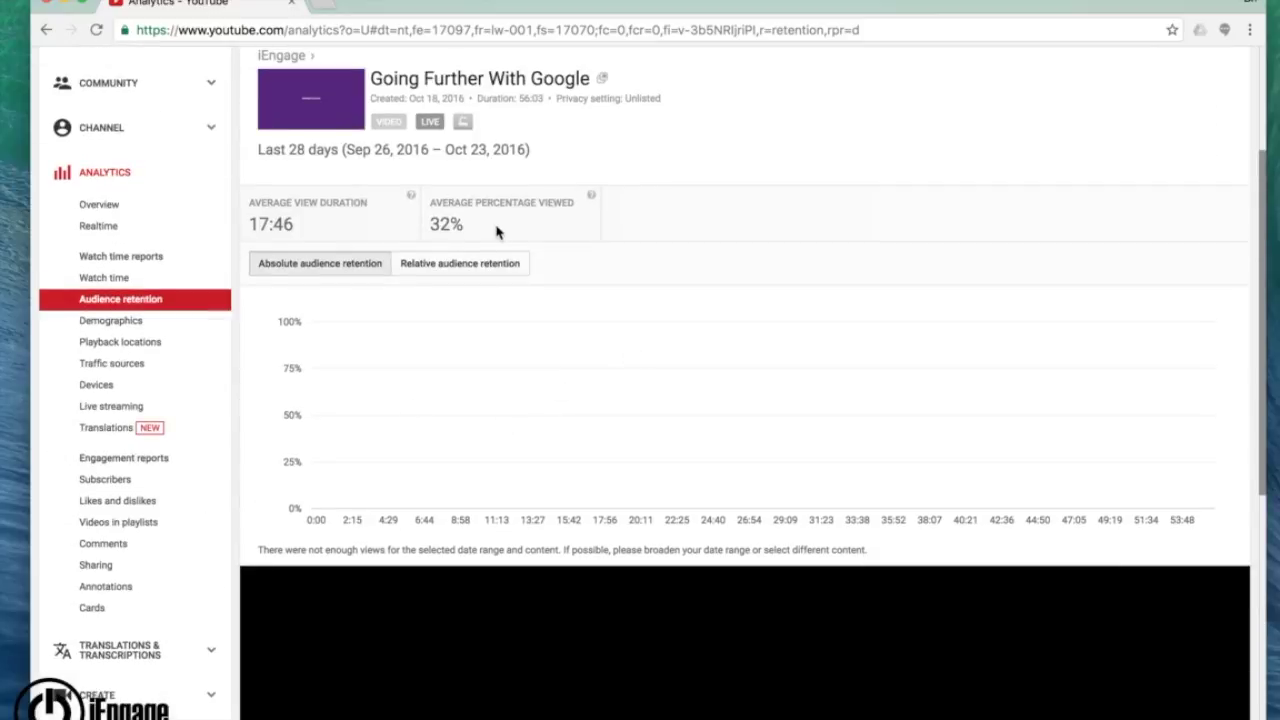
mouse_move(349, 219)
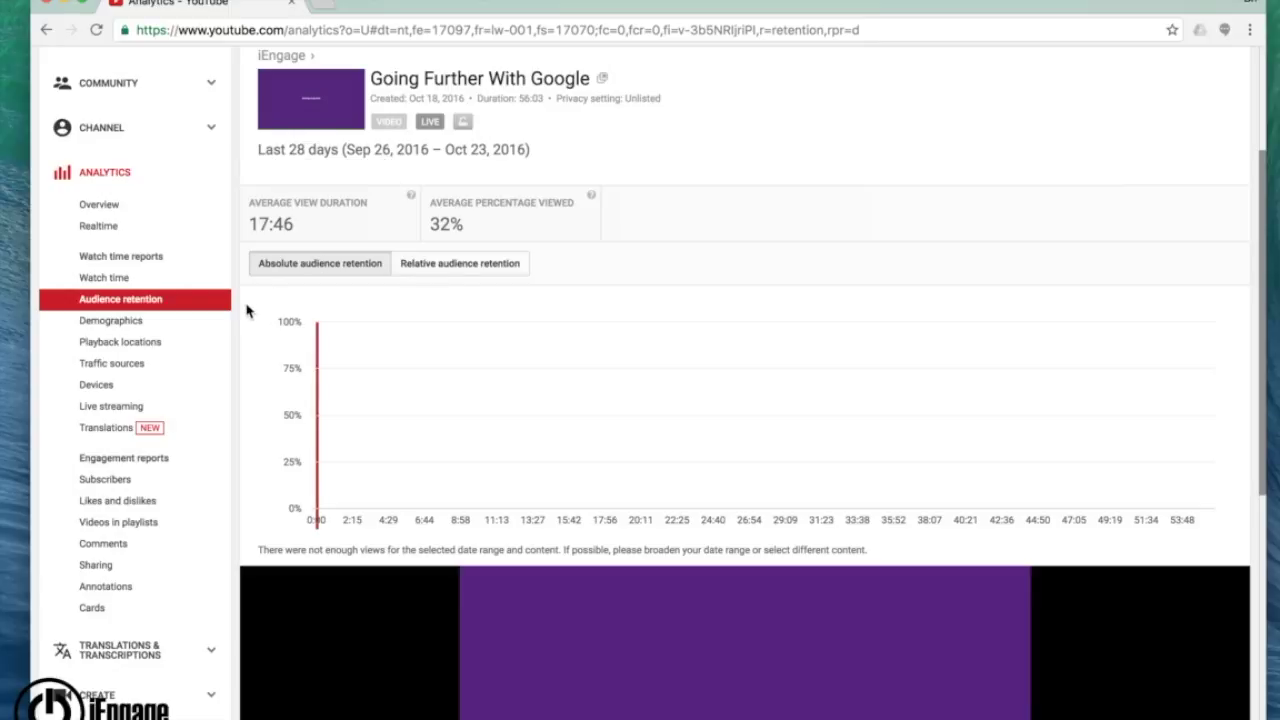
Open the video's Playback locations report and review its chart and location table
click(154, 346)
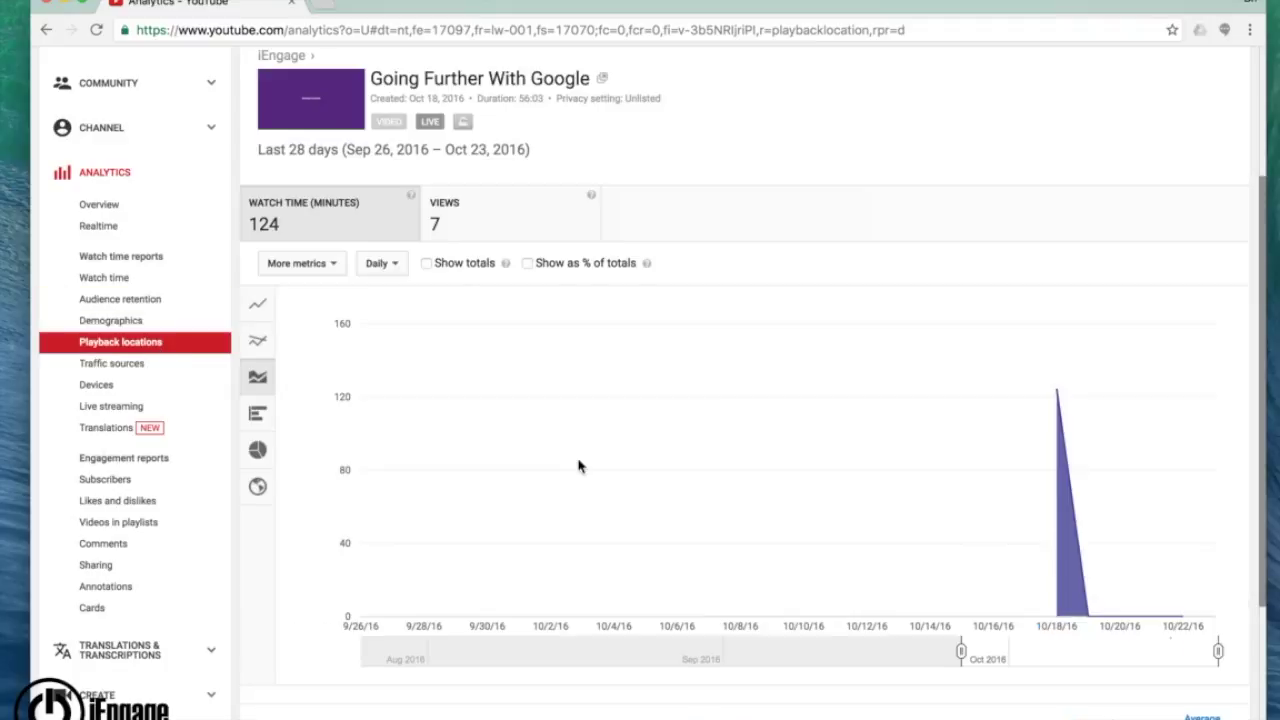
scroll(578, 465, down, 5)
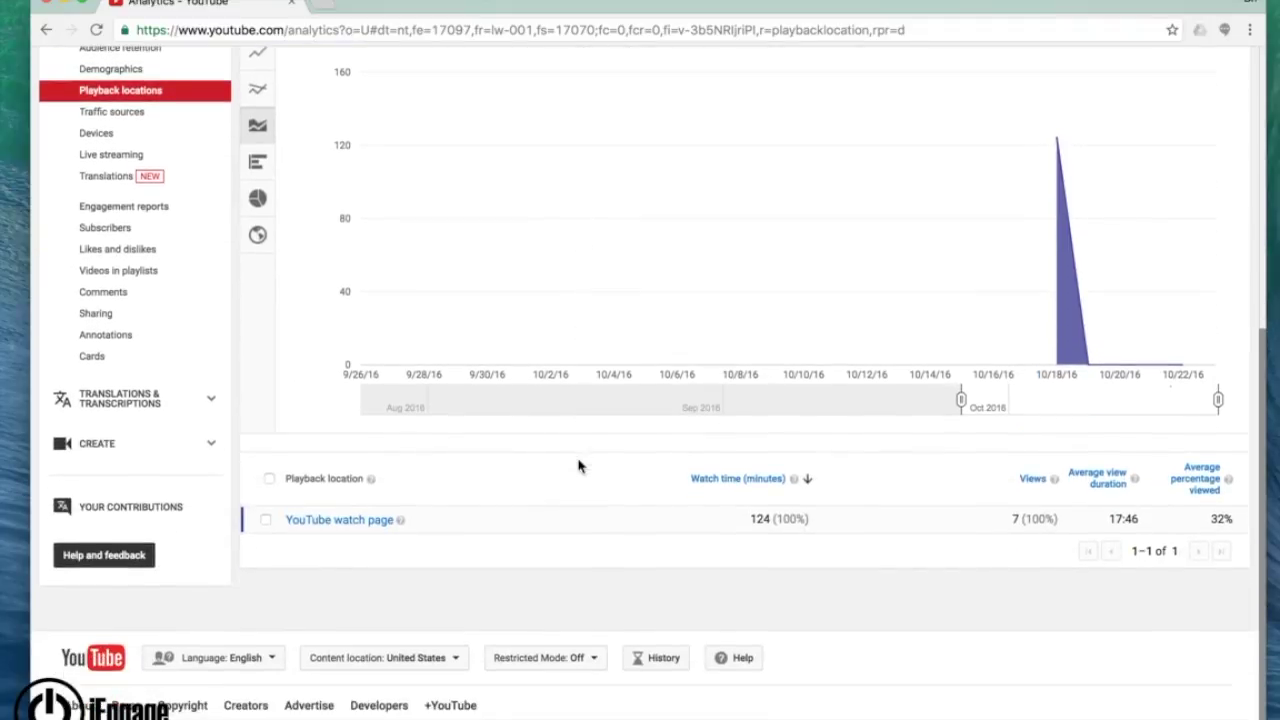
scroll(360, 528, up, 3)
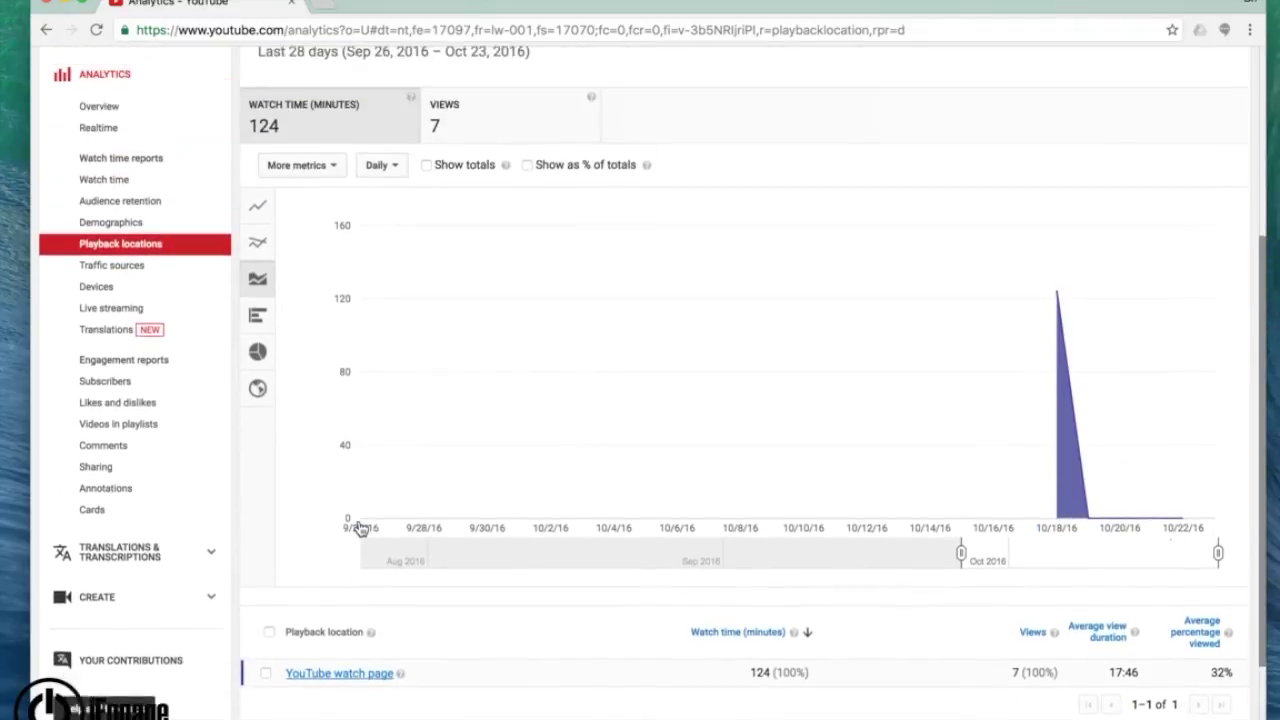
scroll(360, 528, up, 1)
scroll(360, 528, up, 2)
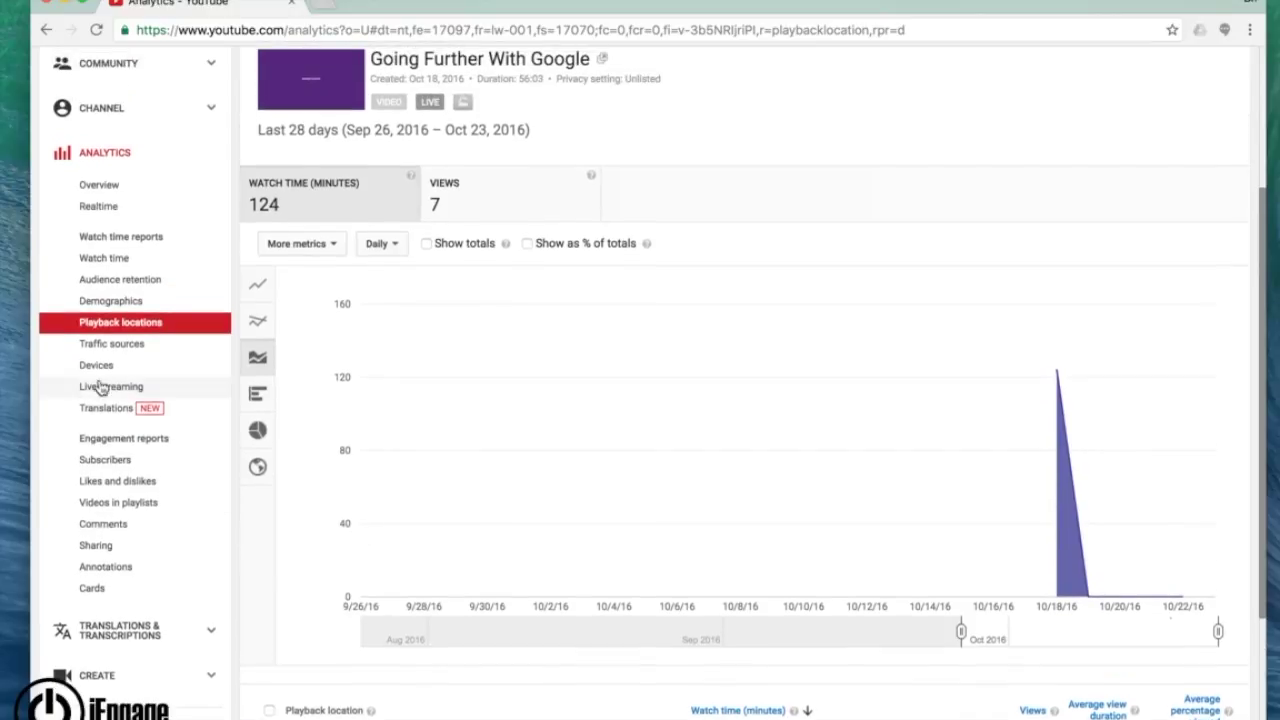
Open the video's Devices report and view its breakdowns by device type and operating system
click(125, 366)
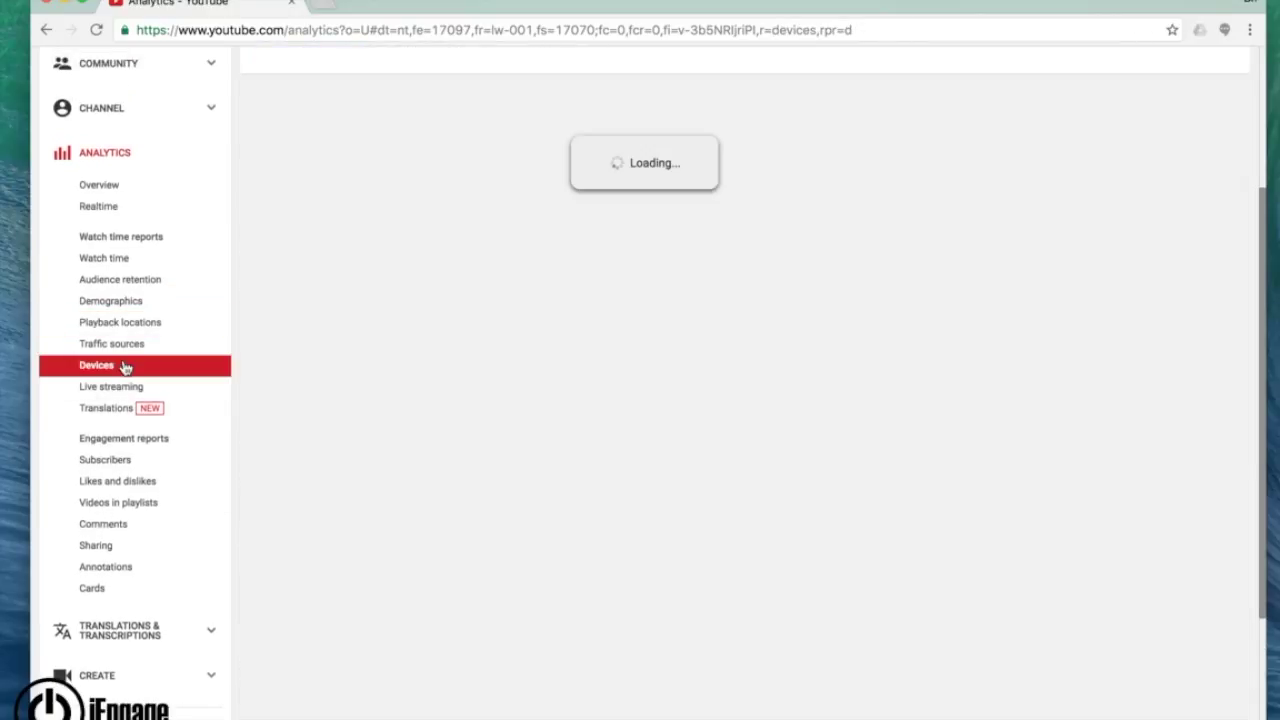
scroll(514, 478, down, 5)
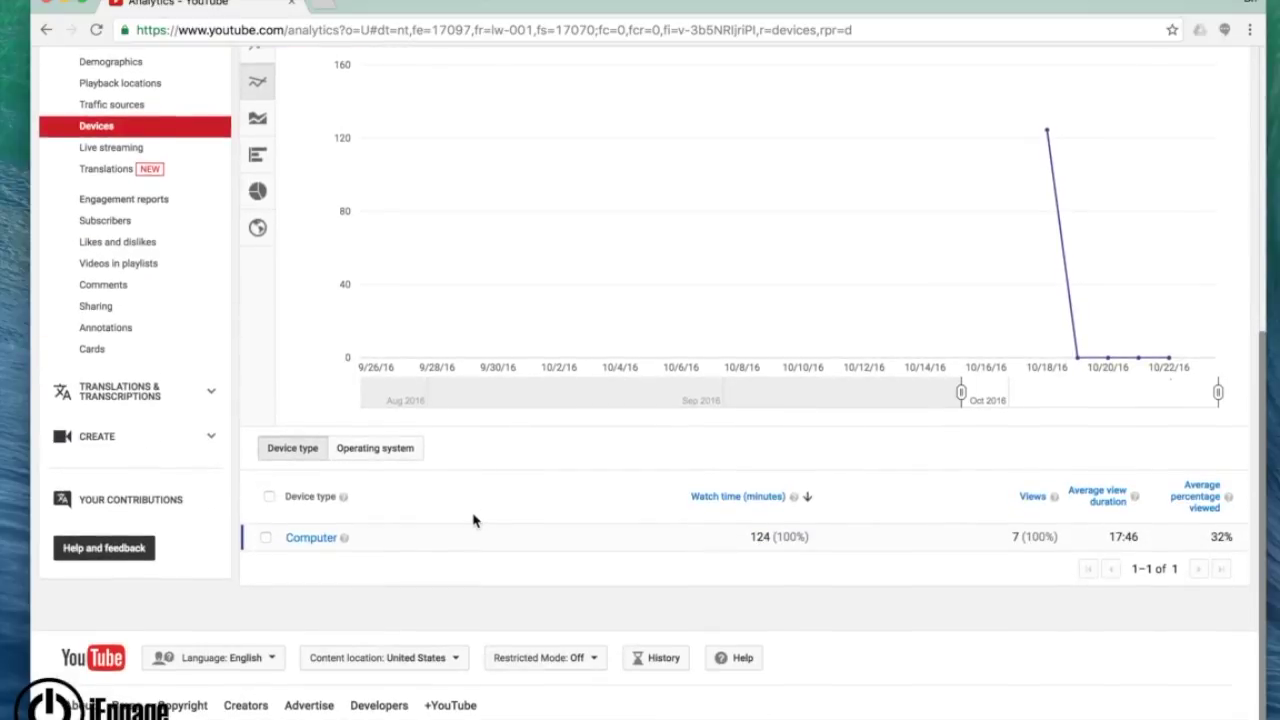
click(395, 449)
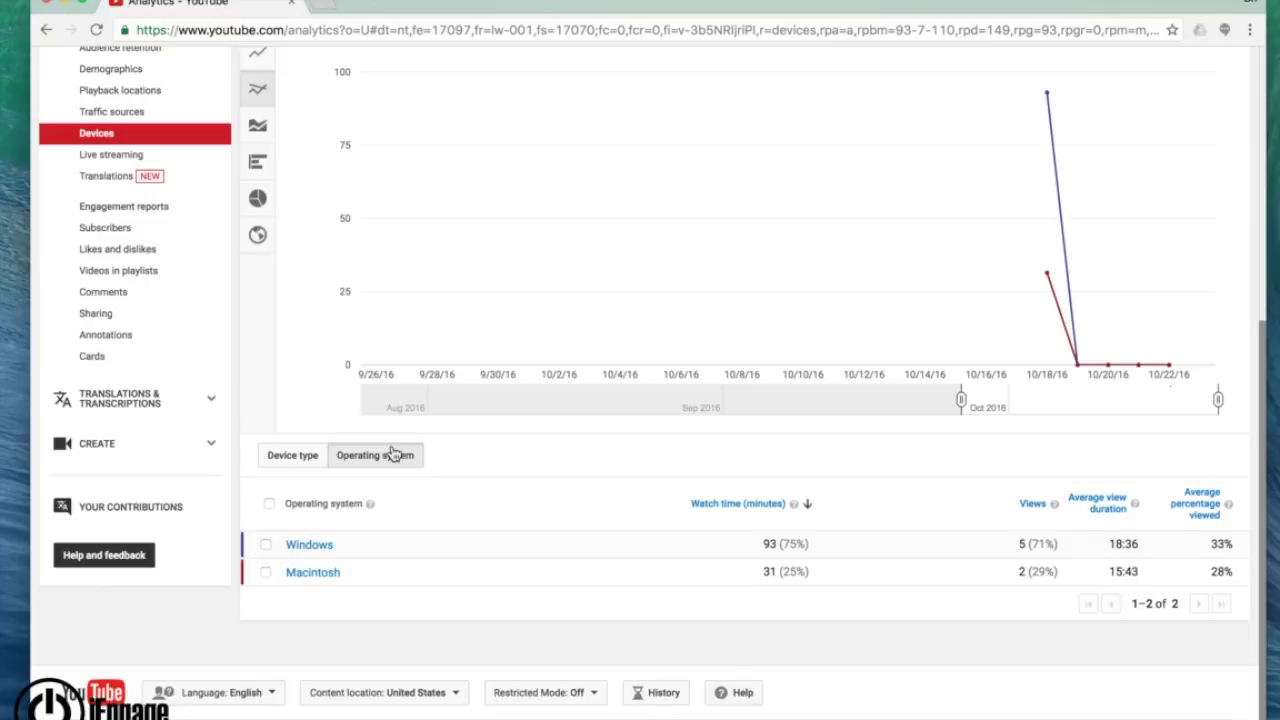
scroll(128, 414, up, 3)
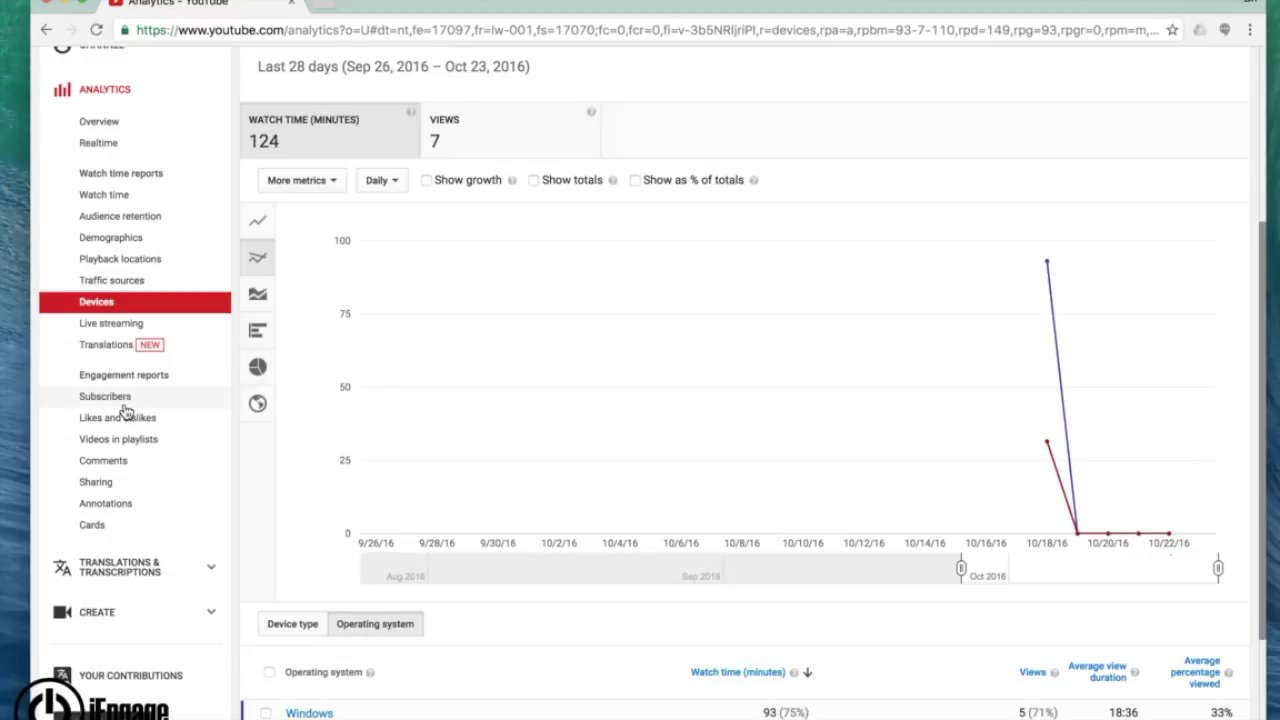
Review the video's Subscribers report and its Likes and dislikes report
click(124, 405)
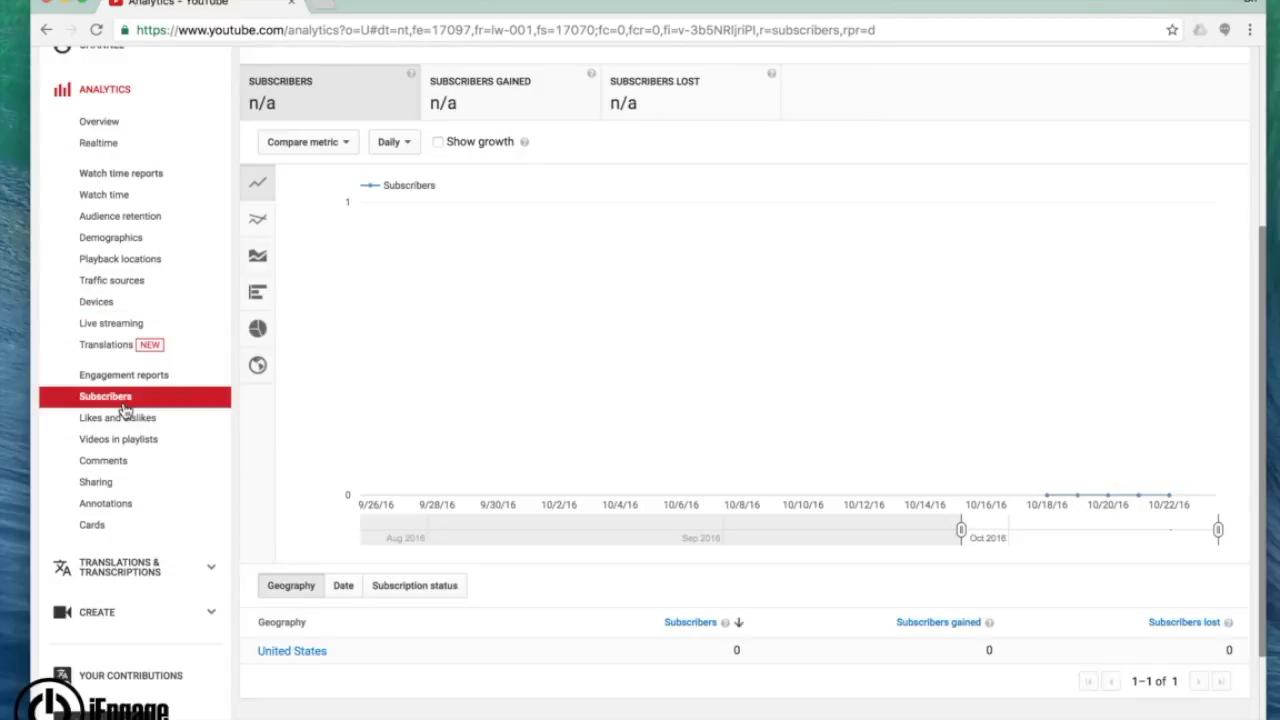
scroll(447, 481, down, 3)
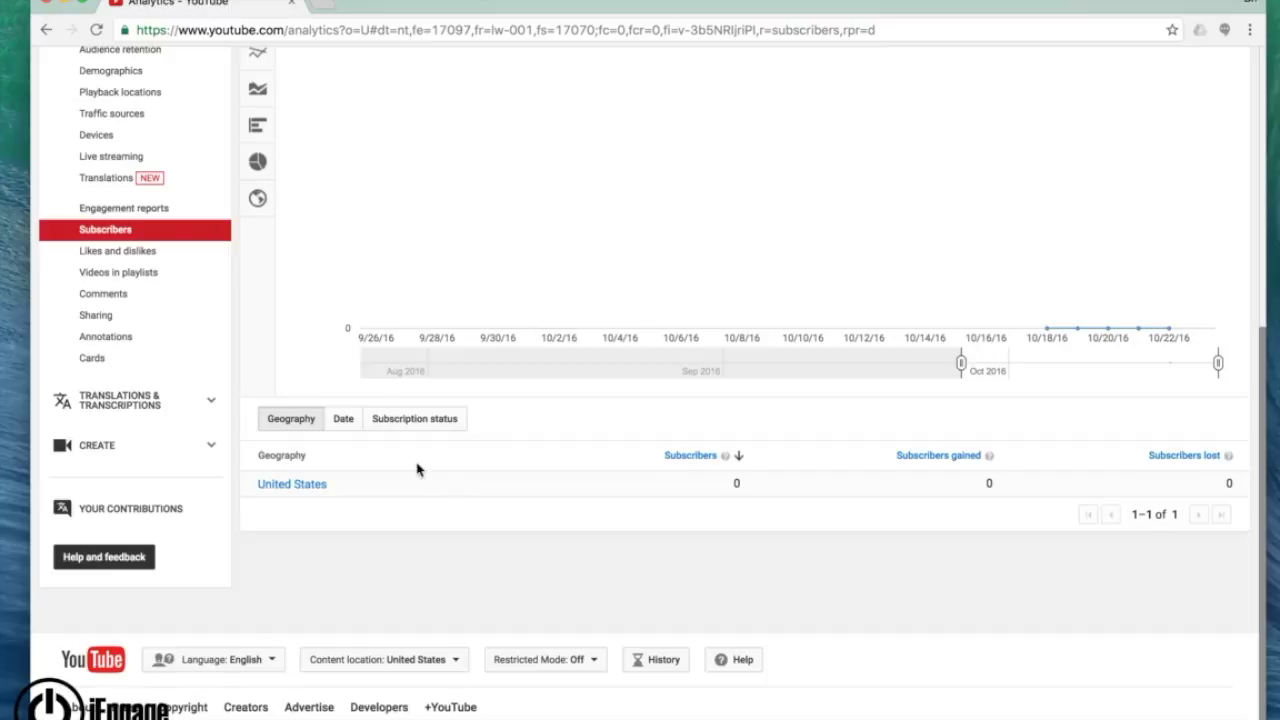
click(155, 253)
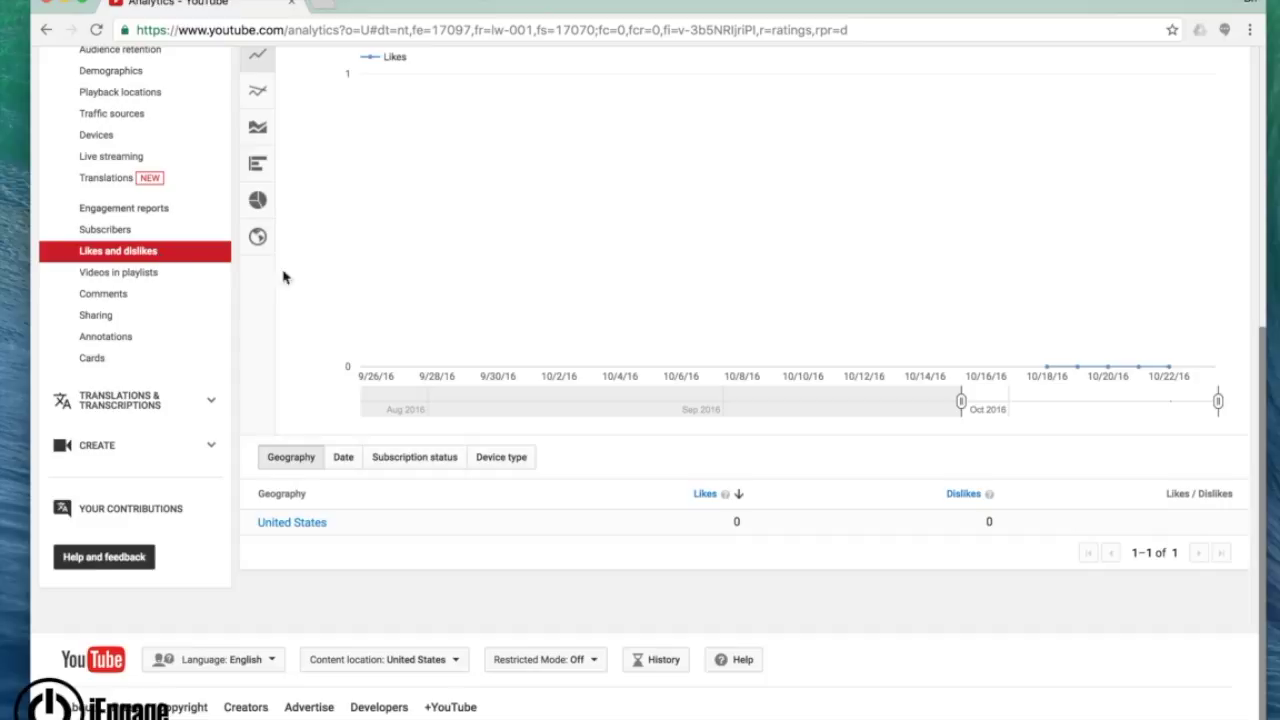
Open the video's Sharing report and look over its shares chart and sharing service table
click(147, 325)
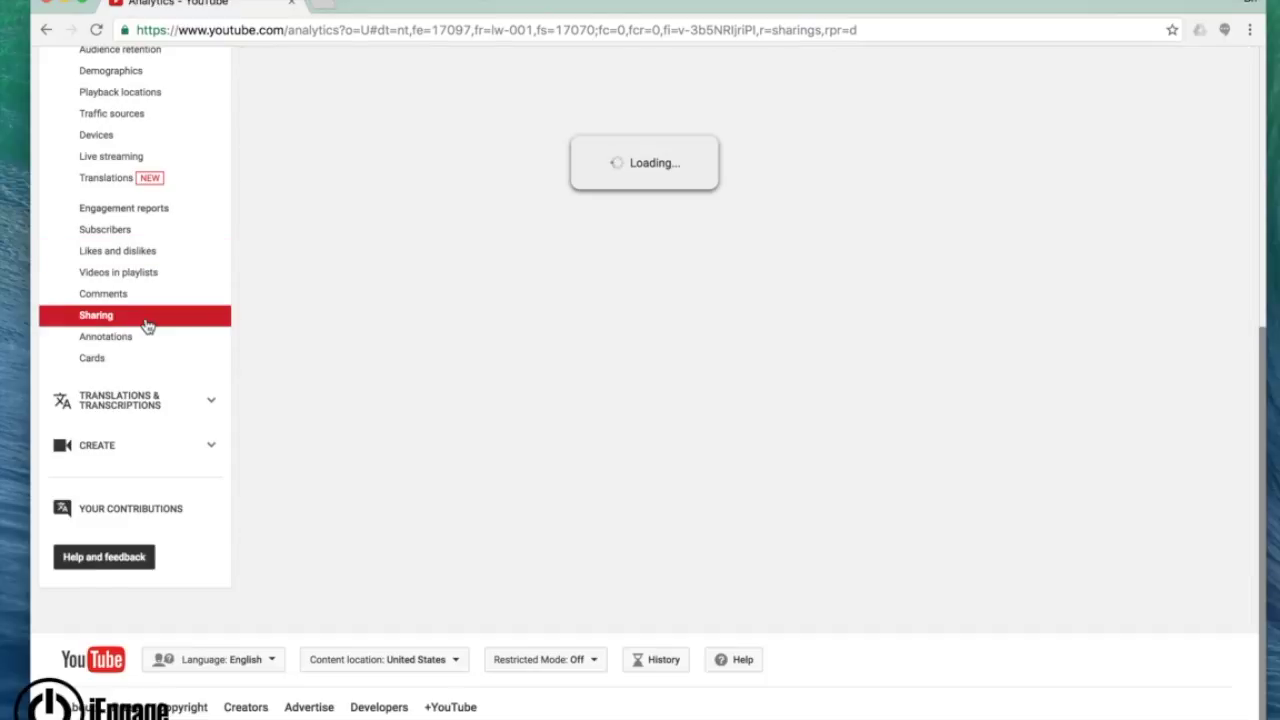
scroll(536, 347, up, 3)
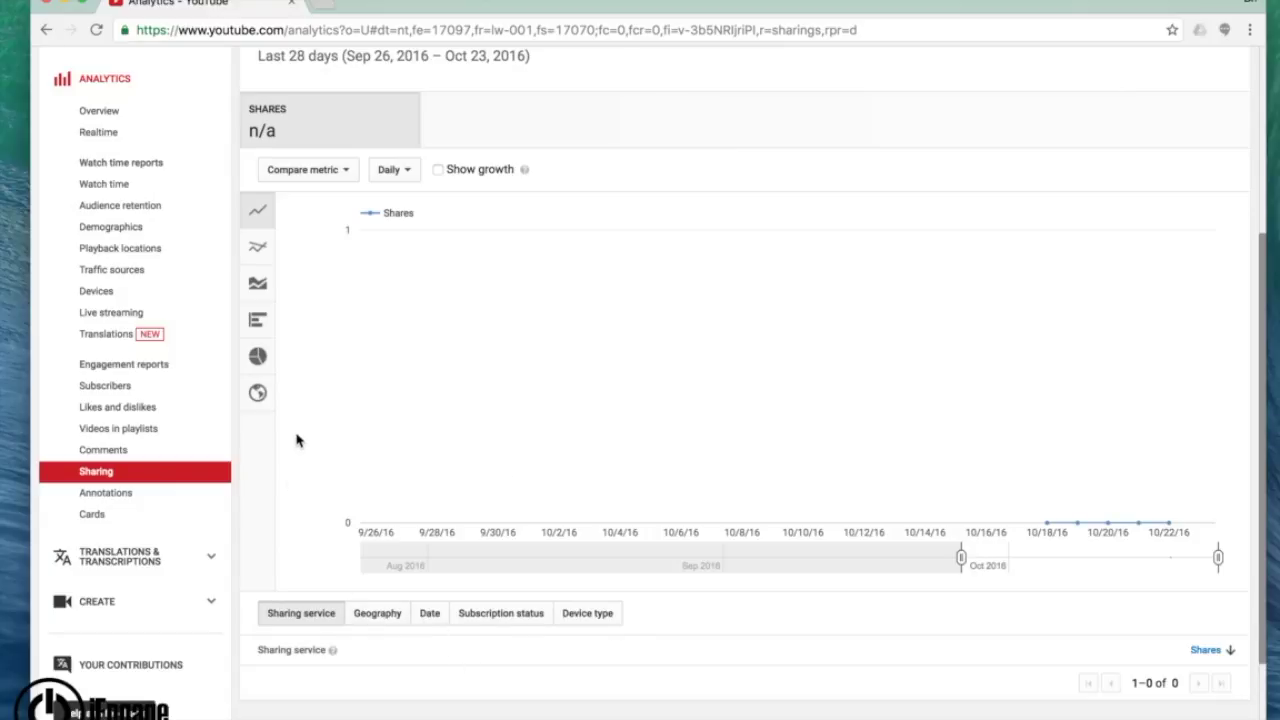
scroll(271, 345, up, 3)
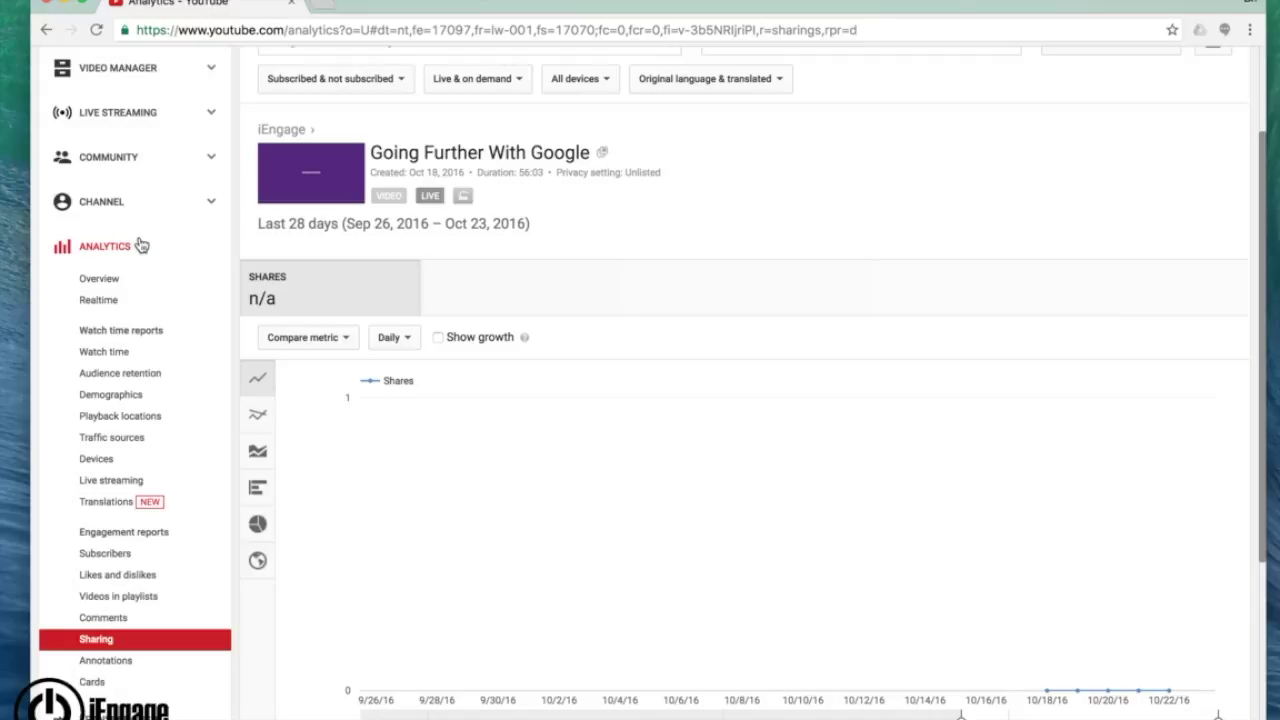
scroll(140, 245, up, 3)
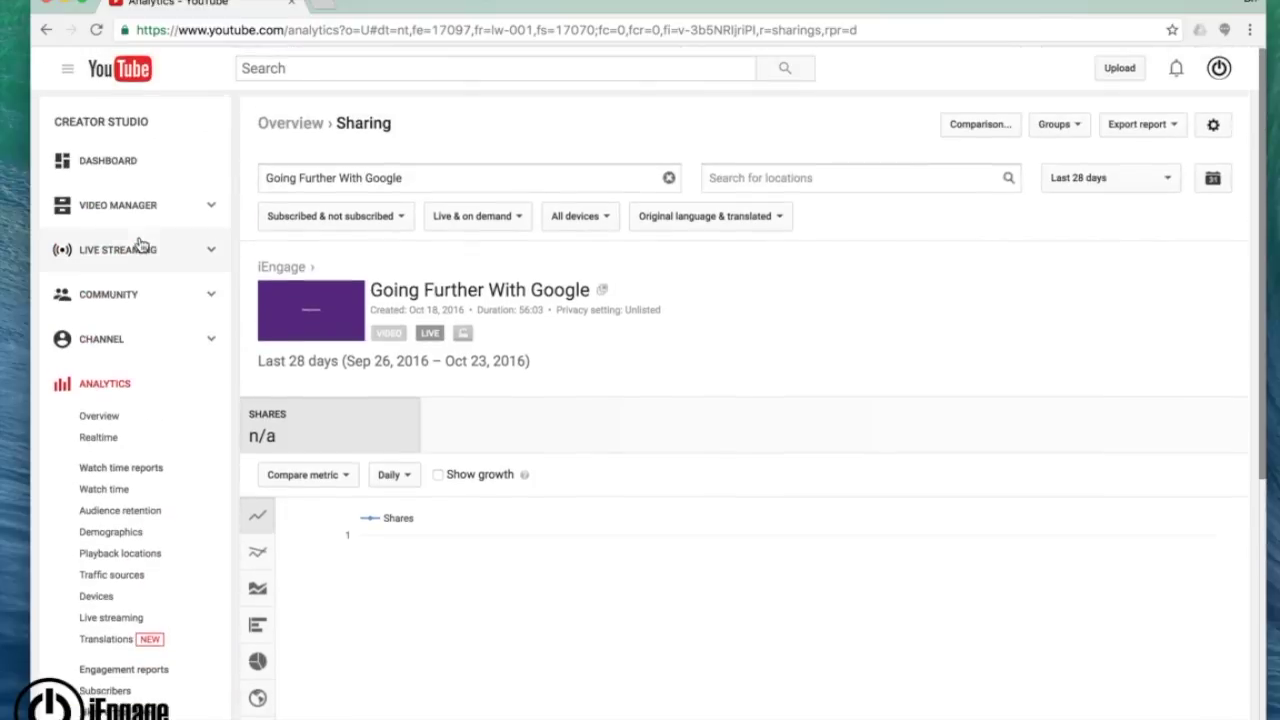